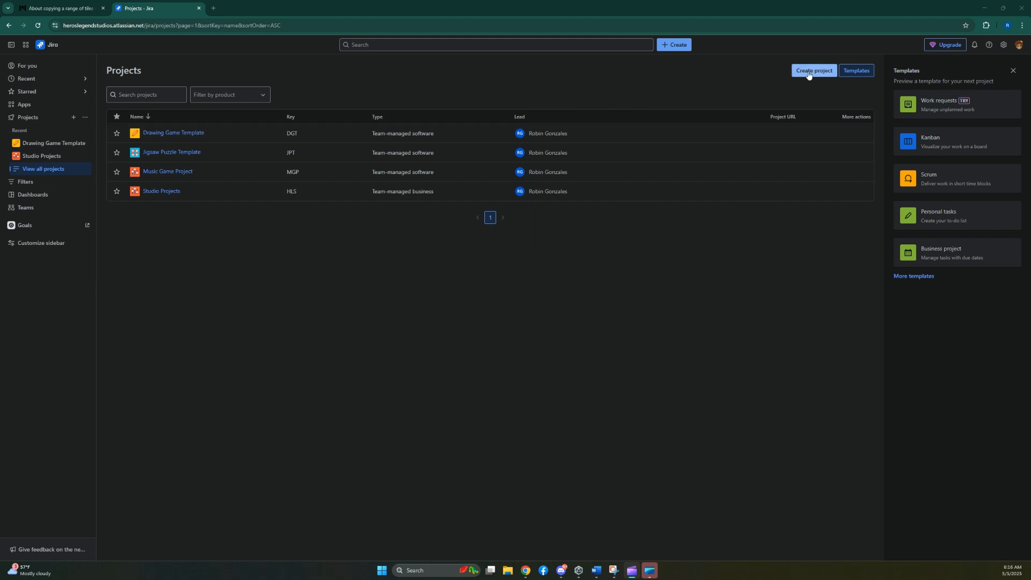
Start a new project using the Scrum template from the Software development templates.
click(37, 122)
click(38, 122)
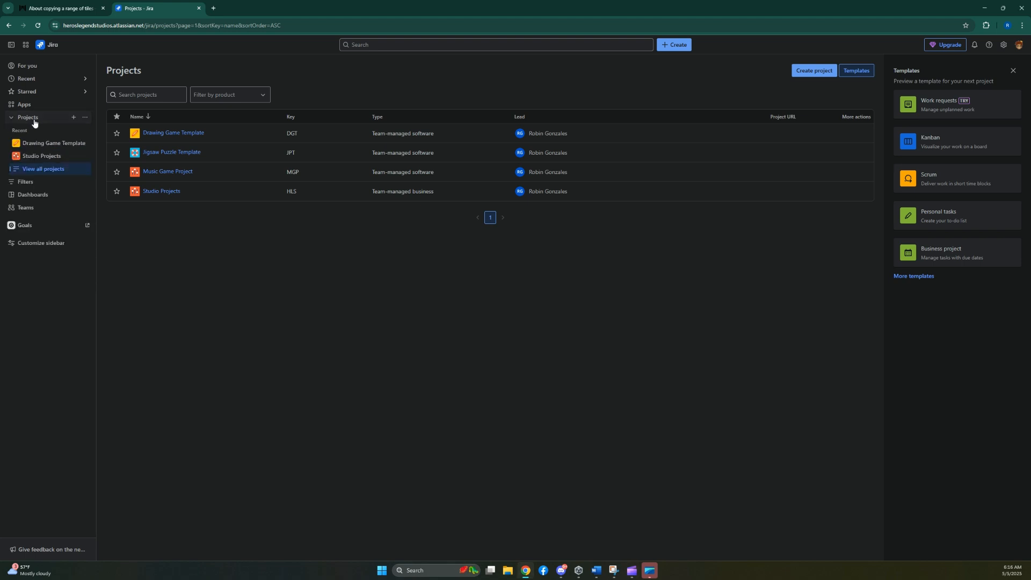
click(40, 170)
click(821, 75)
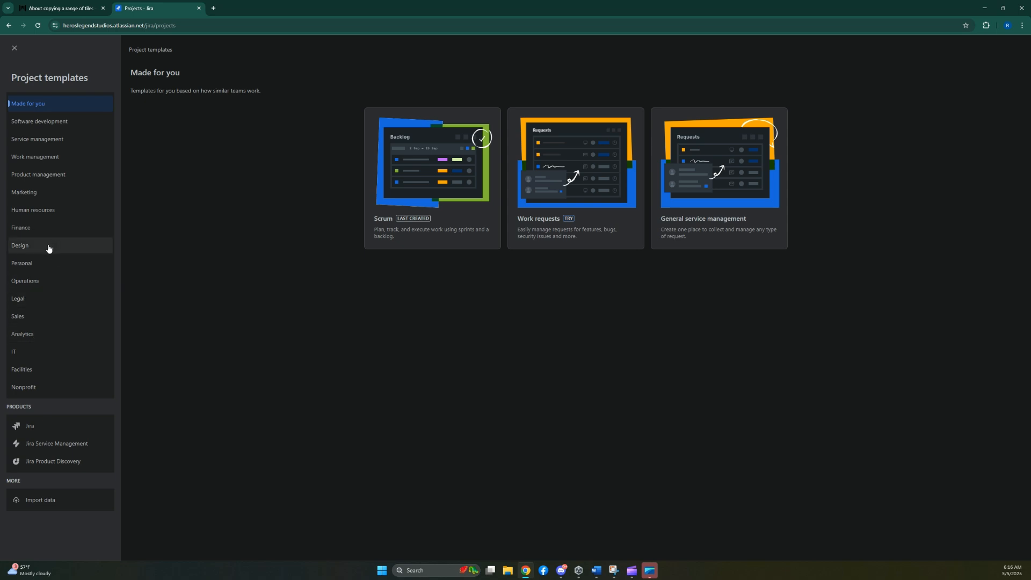
click(48, 129)
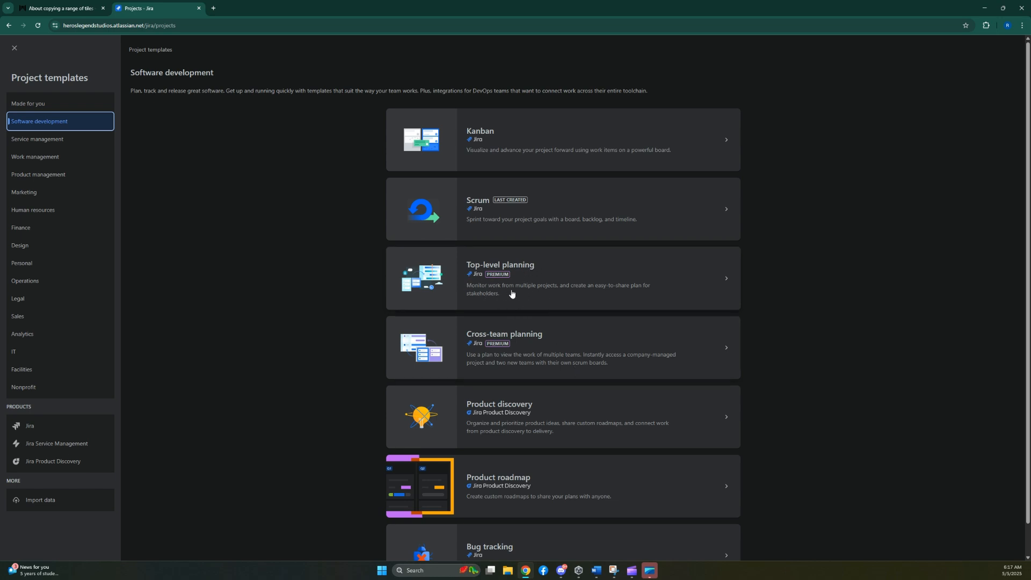
scroll(317, 340, down, 1)
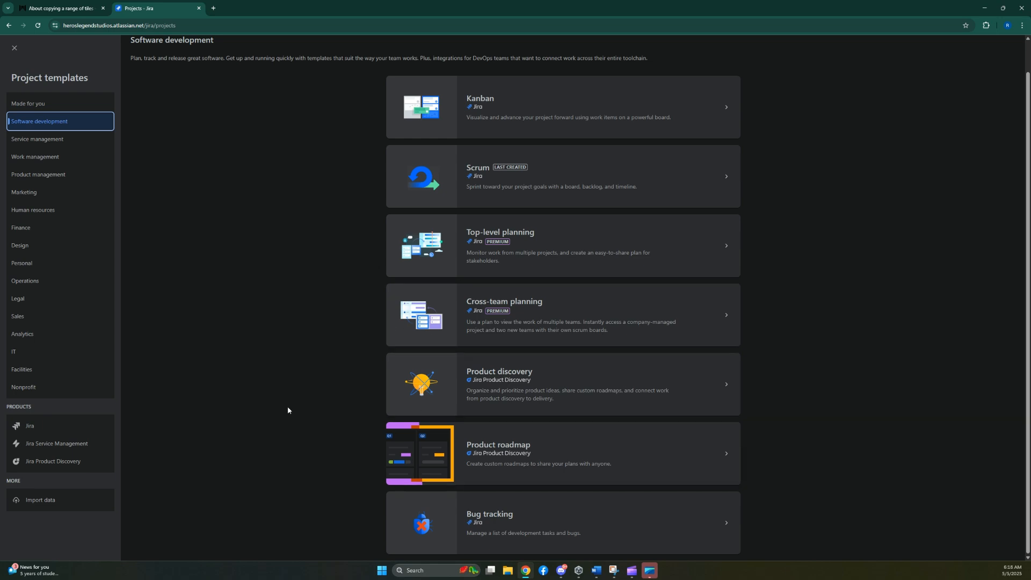
scroll(364, 244, up, 1)
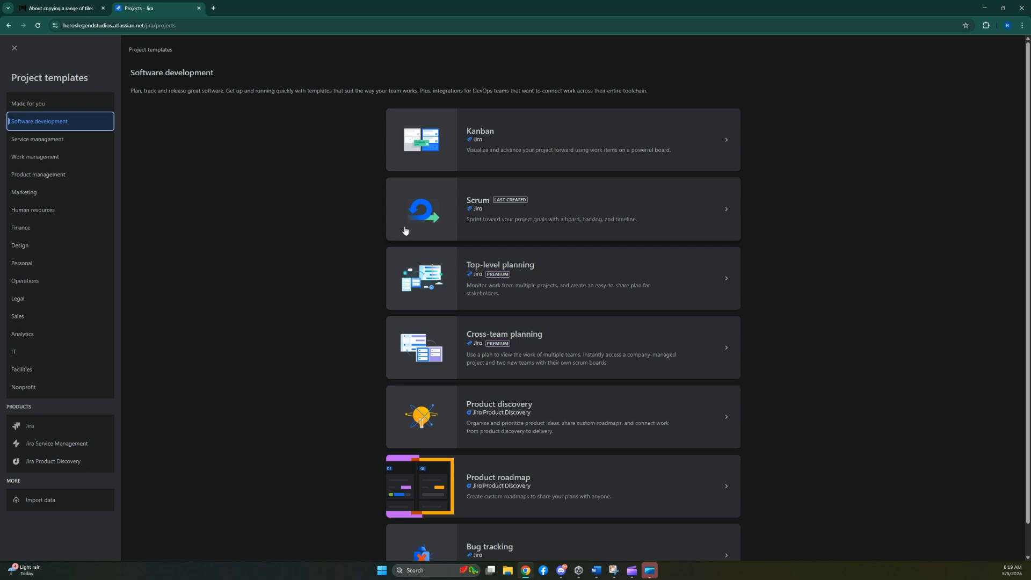
click(478, 228)
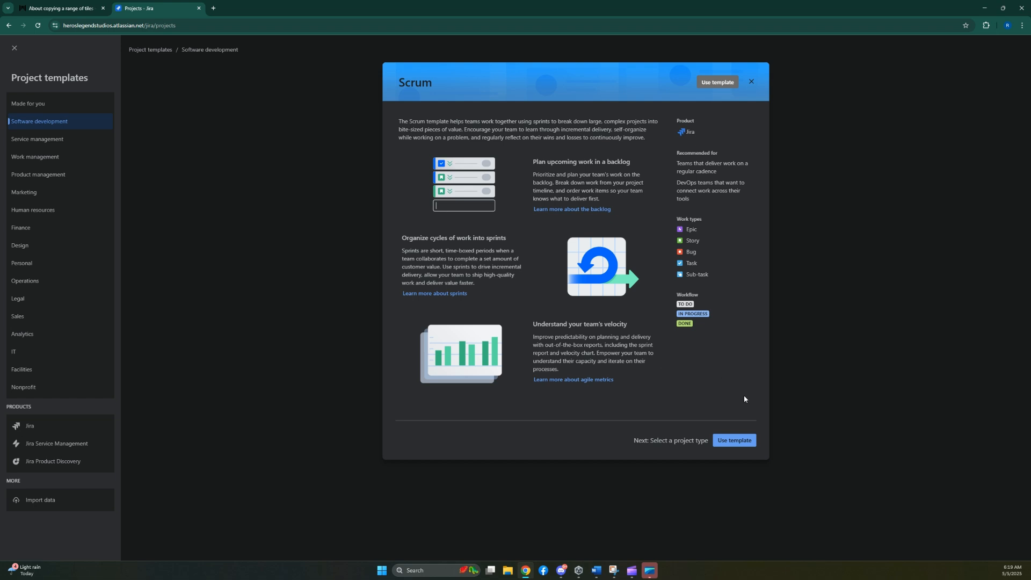
click(735, 441)
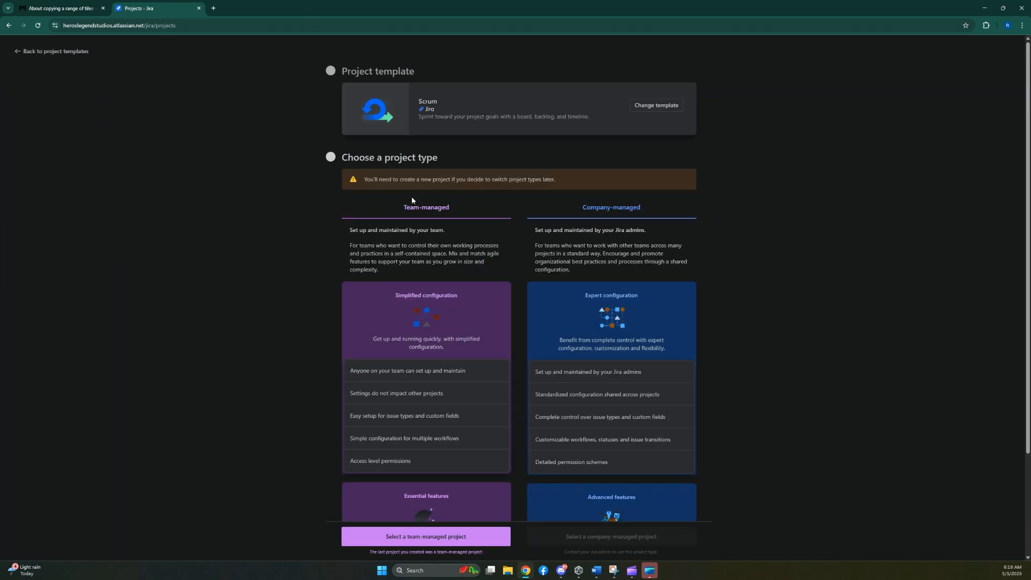
Review the two project types and choose a team-managed project.
scroll(411, 196, down, 2)
scroll(411, 196, up, 2)
scroll(585, 240, down, 3)
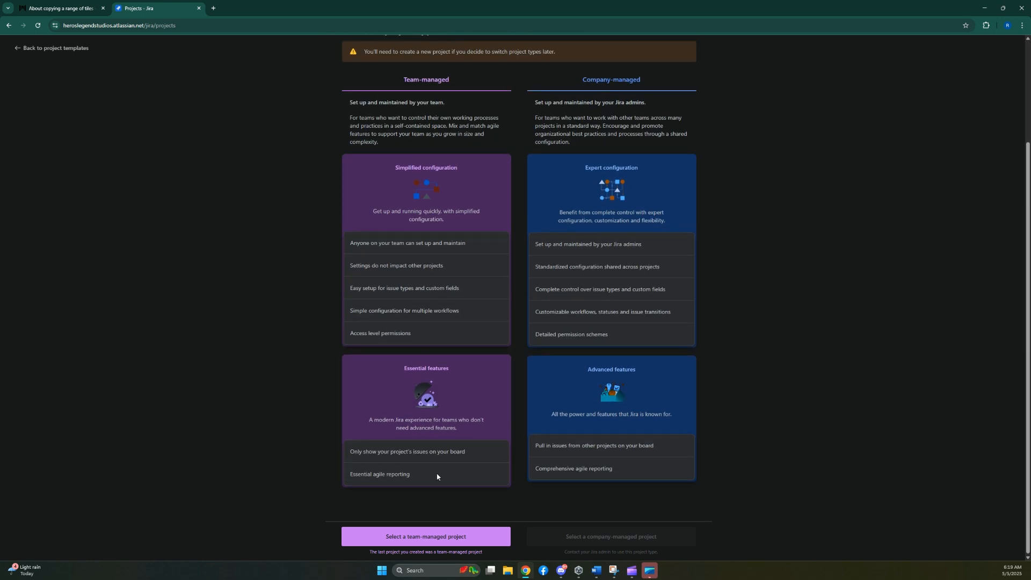
click(441, 538)
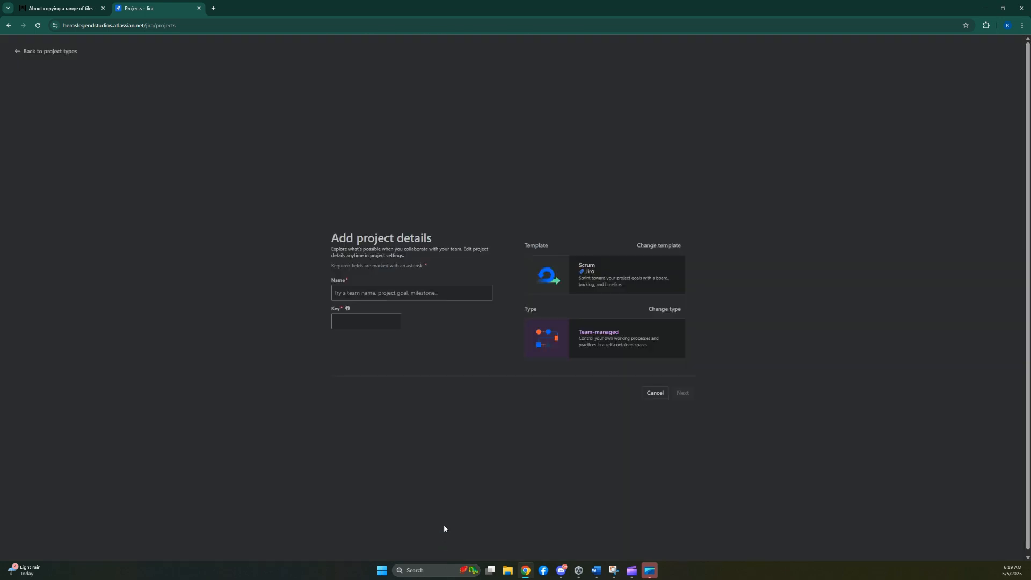
Name the project "RPGM Game Jam Rise & Fall".
click(397, 230)
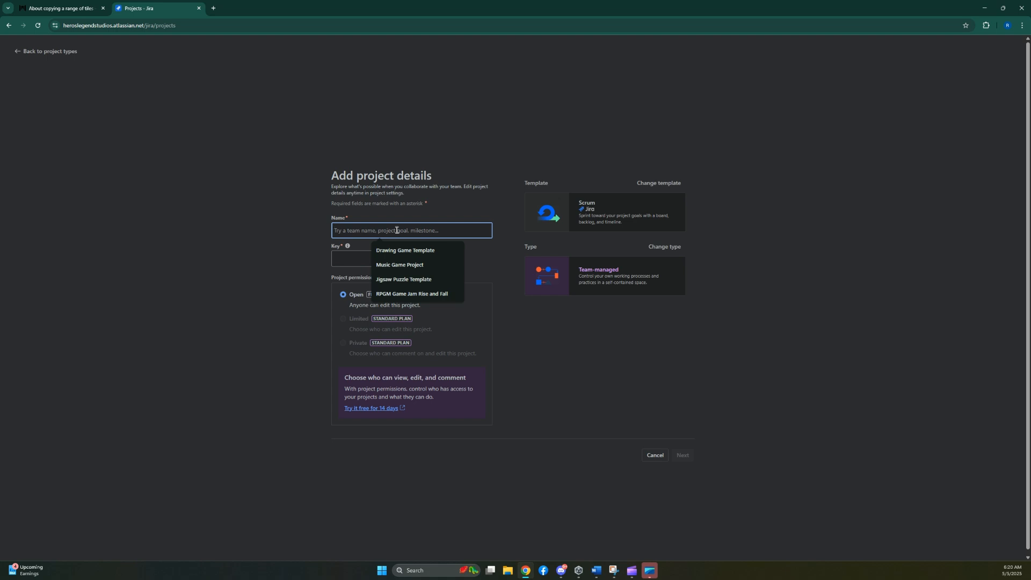
click(412, 294)
key(Tab)
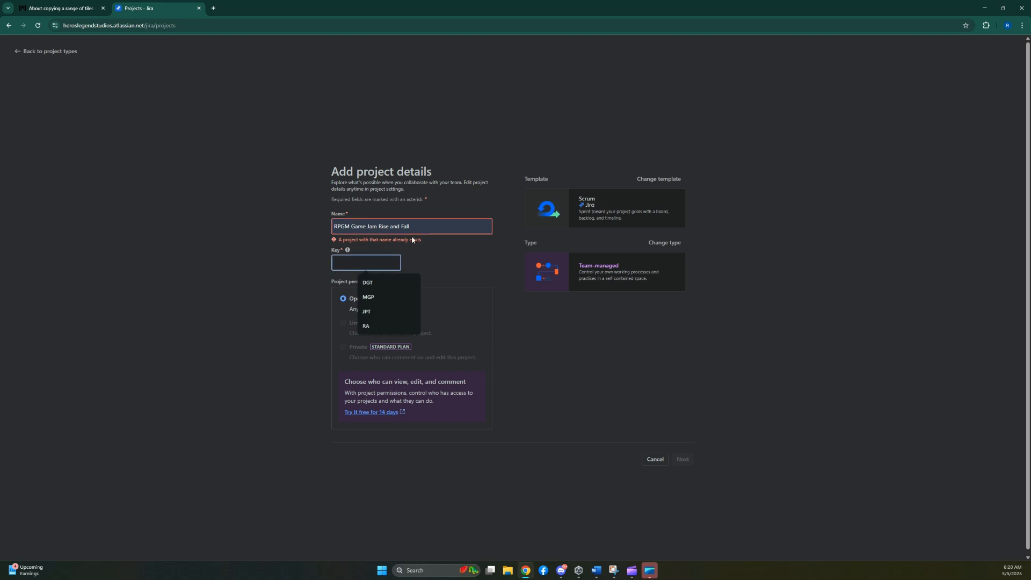
click(428, 227)
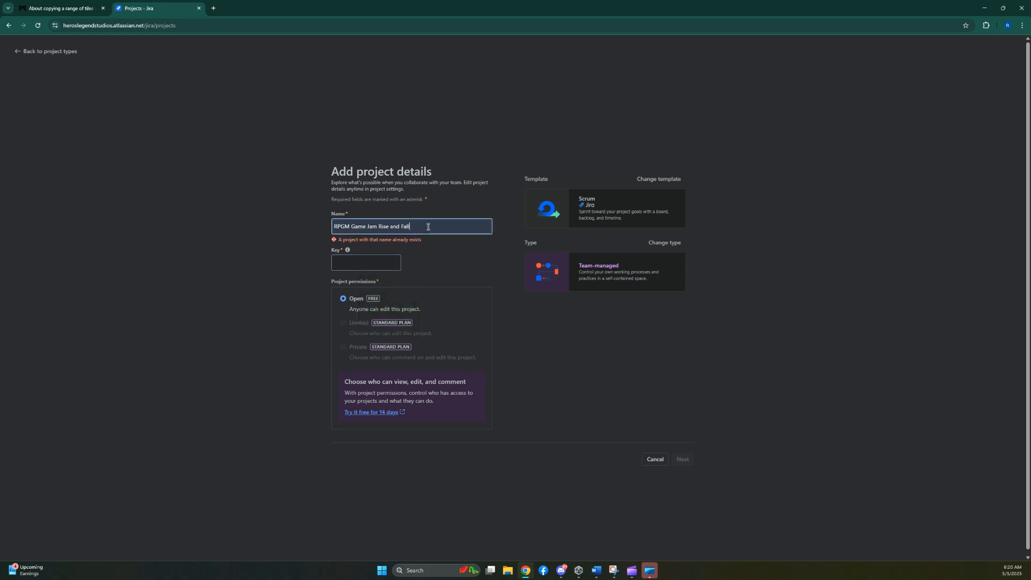
double_click(398, 227)
text(&)
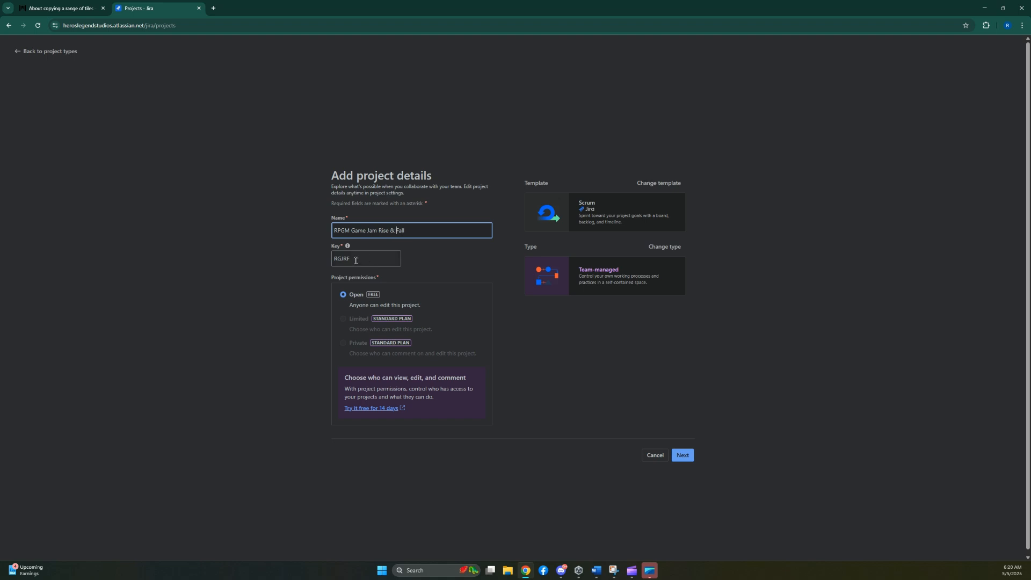
Set the project key to RF and create the project with open access.
key(Tab)
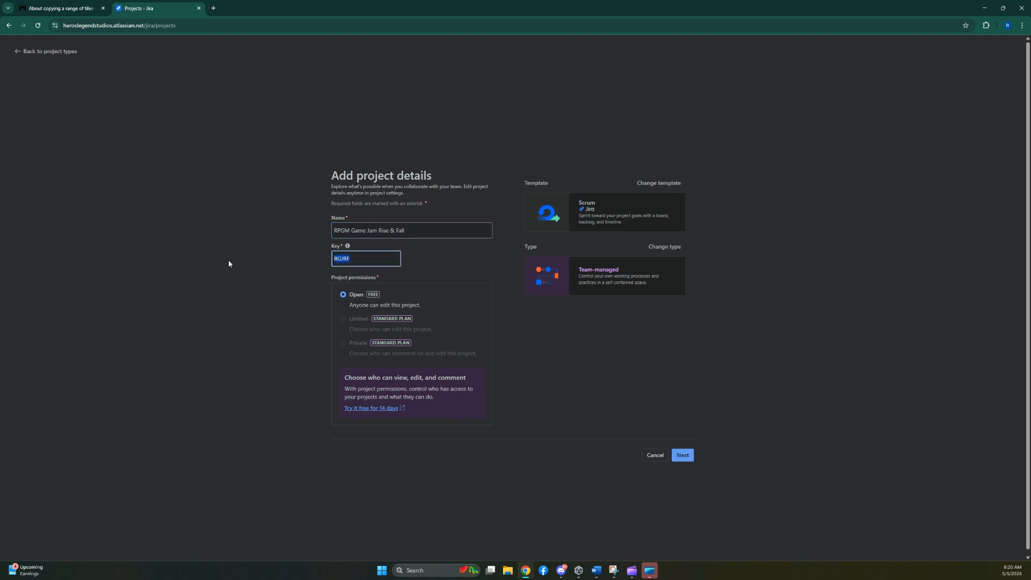
text(RAF)
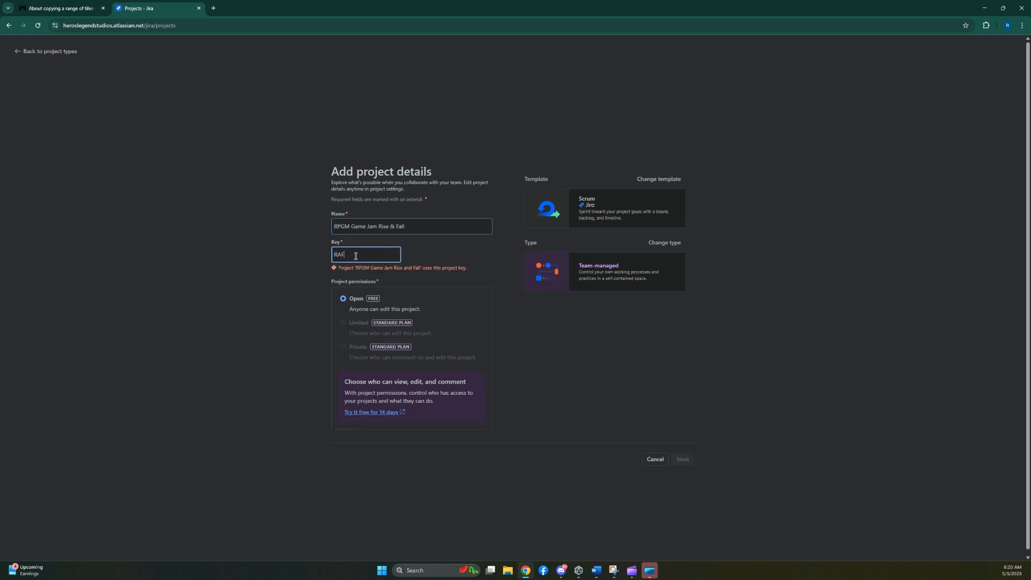
key(BackSpace)
key(BackSpace)
text(F)
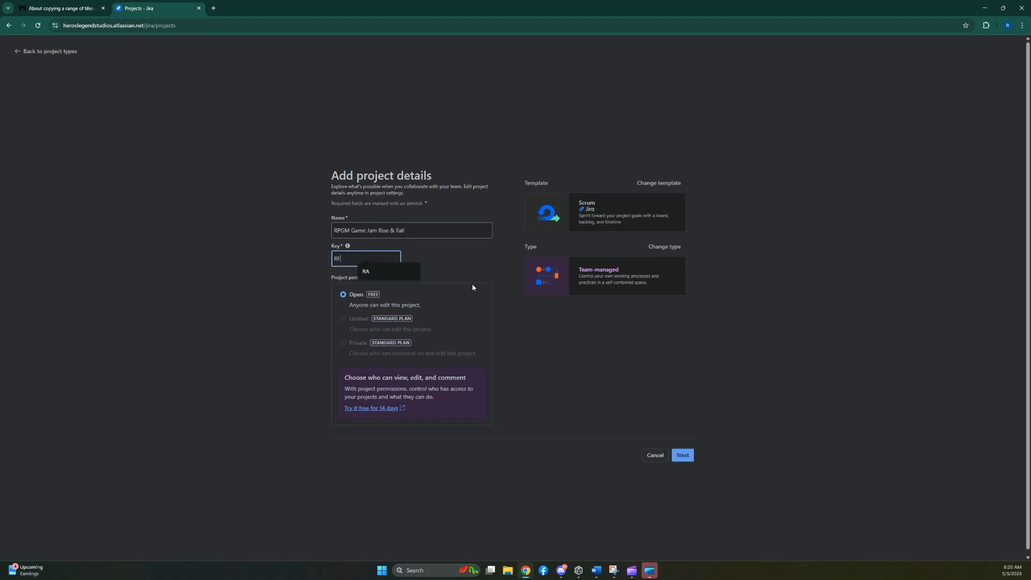
click(621, 376)
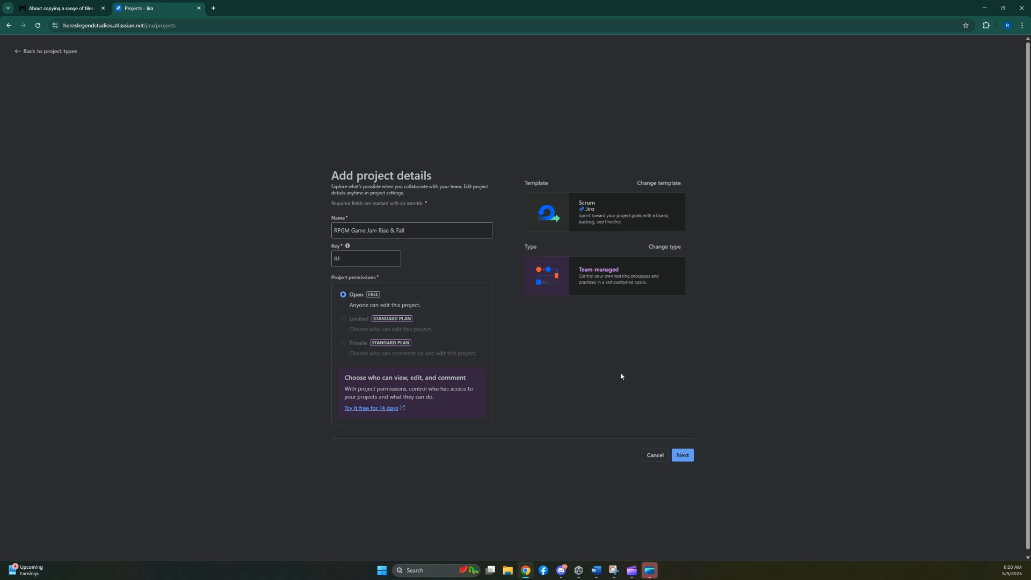
click(682, 454)
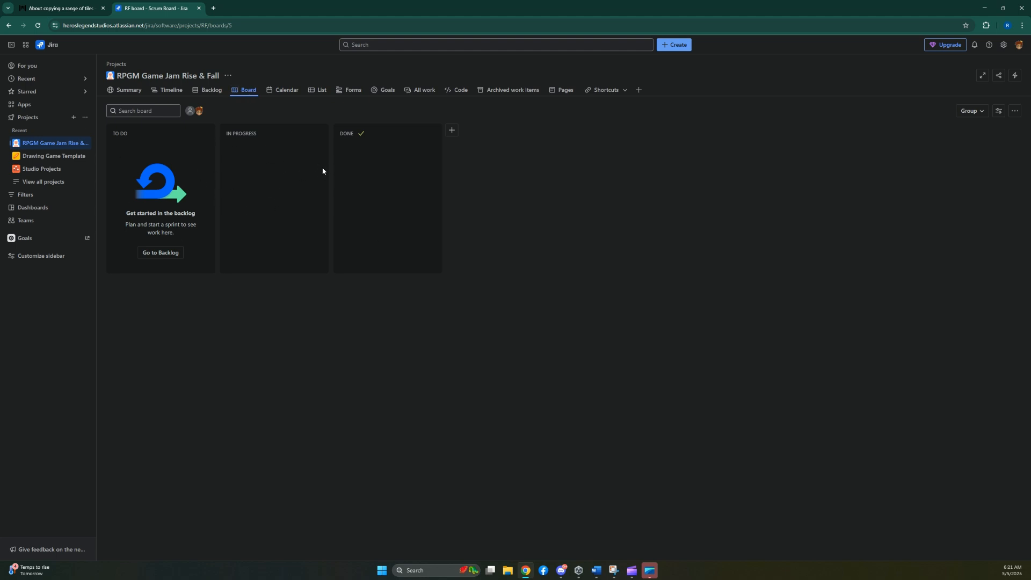
Create an epic named "Level Designs" on the project timeline.
click(209, 91)
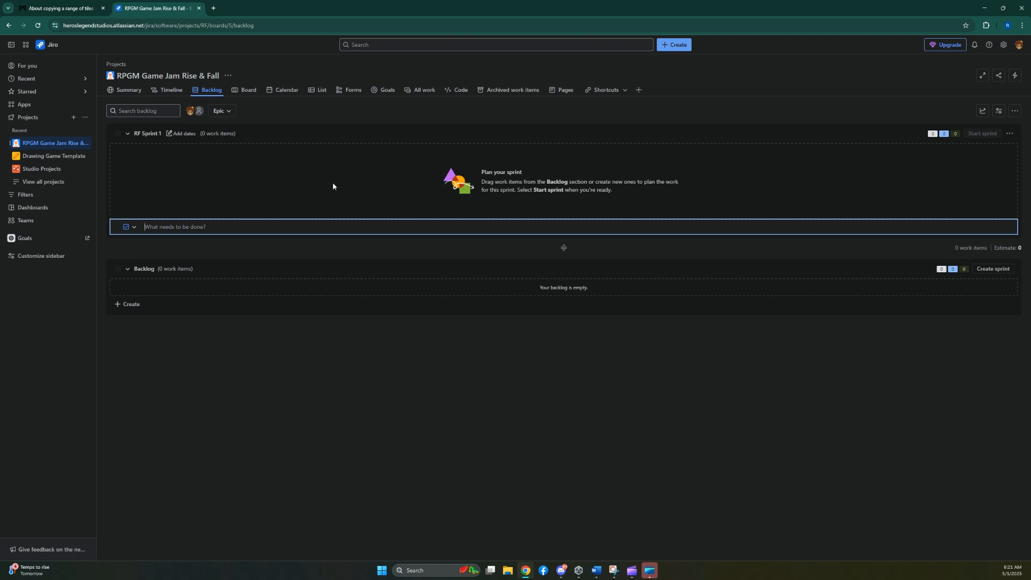
click(167, 91)
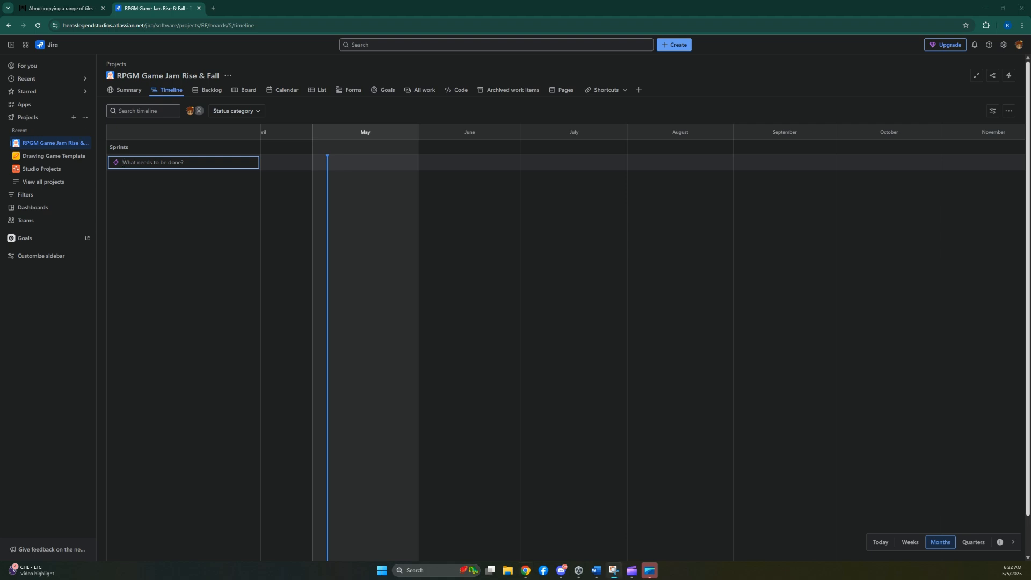
click(163, 159)
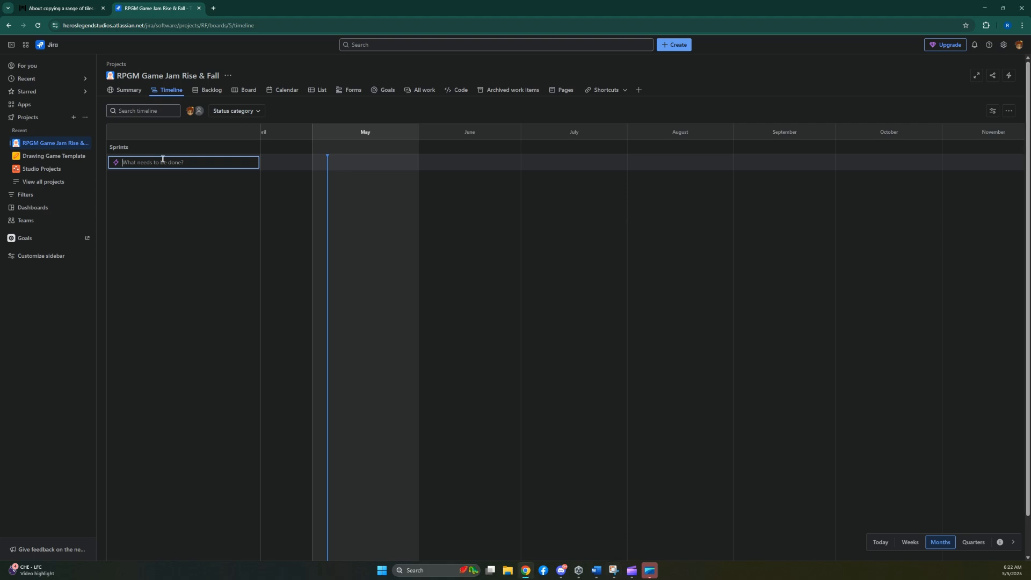
text(Level Designs)
key(Return)
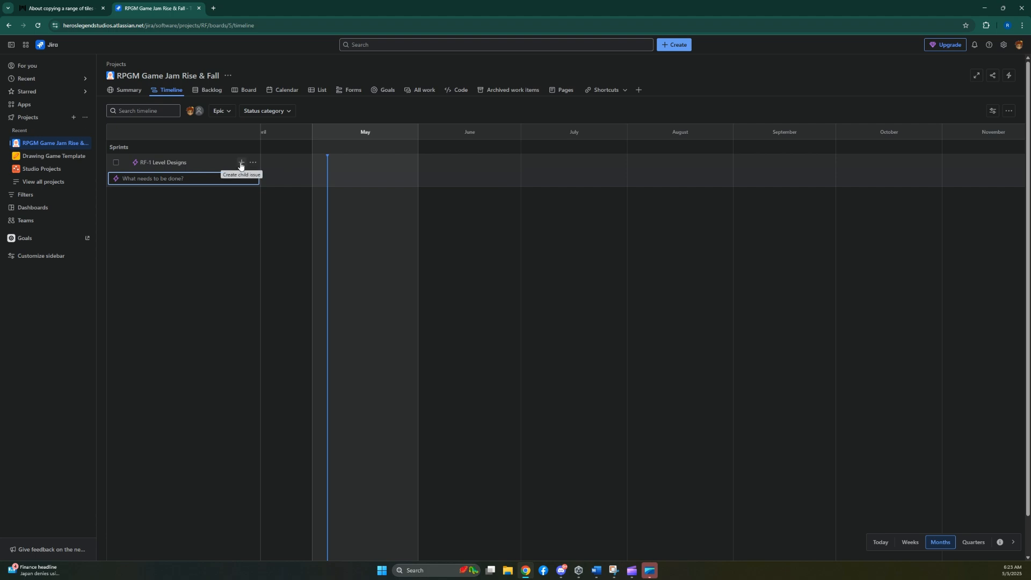
Add a child story "Design 18 Levels to match concepts" to the Level Designs epic.
click(241, 163)
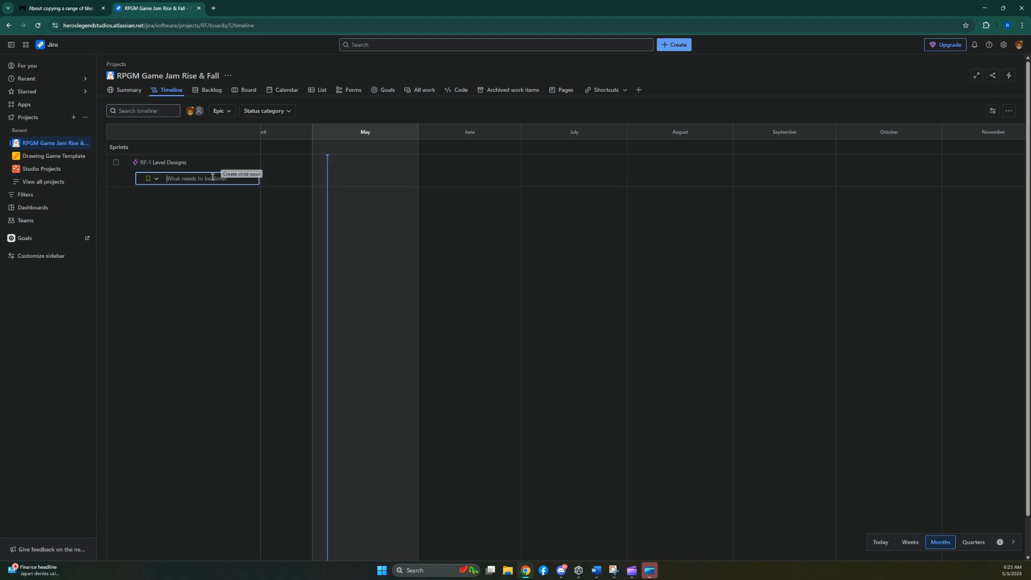
click(151, 180)
key(Escape)
click(153, 180)
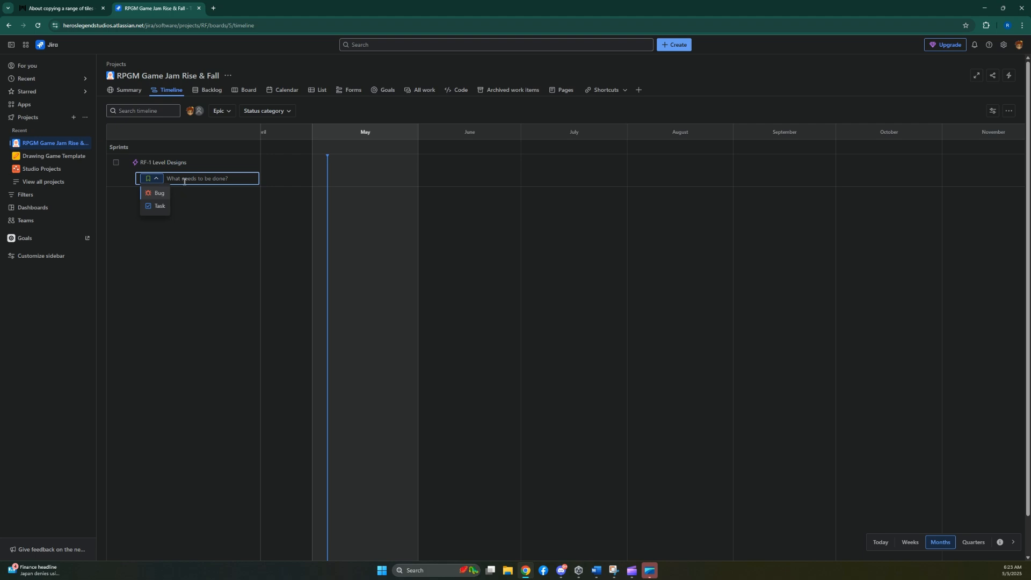
key(Escape)
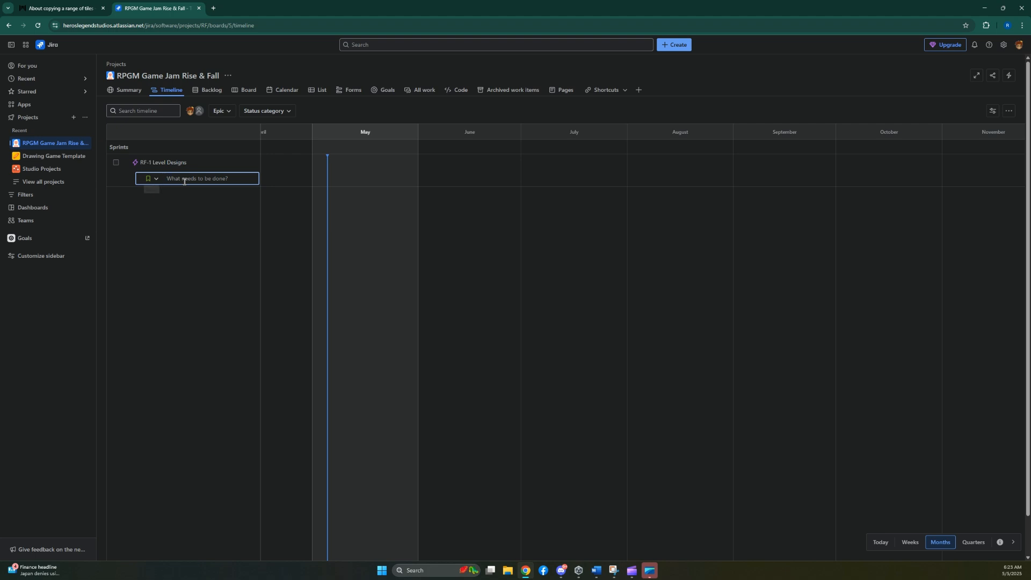
text(Design 18 Levels to match concepts)
key(Return)
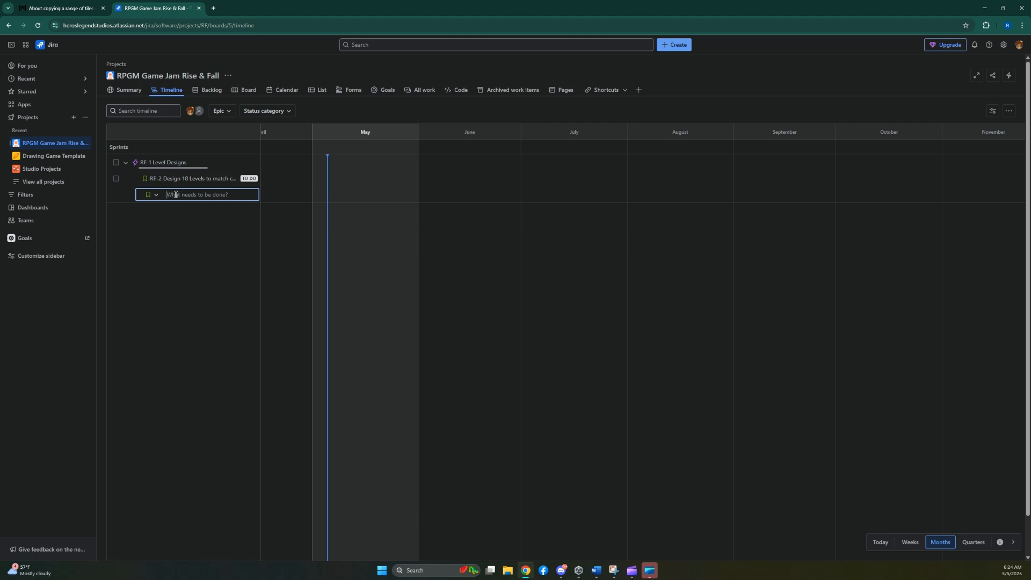
Add the story "Concept 18 levels and design concept art" under the Level Designs epic and view its details.
text(Concept 18 levels and)
double_click(215, 194)
text(and design Arconcept art)
key(Return)
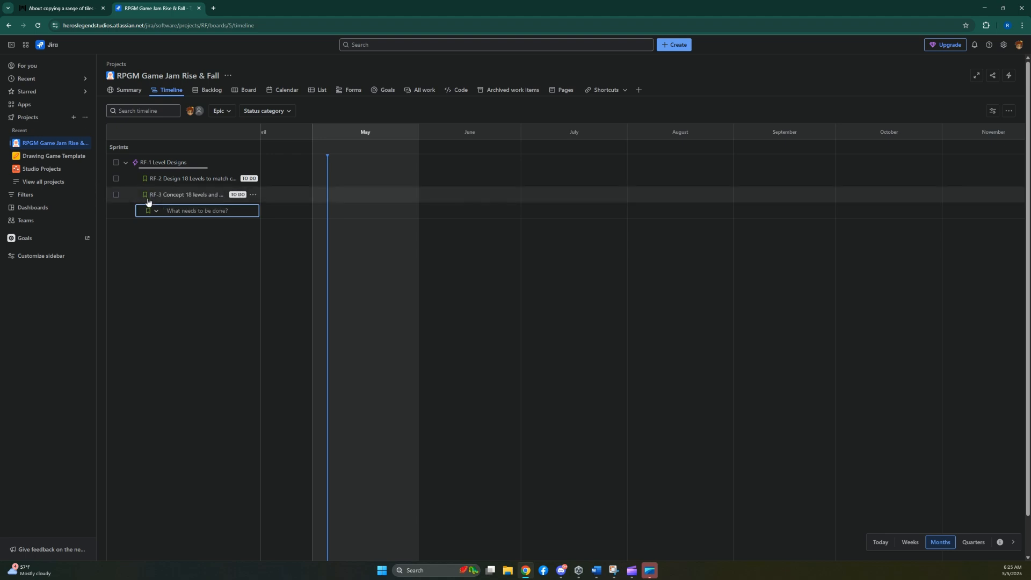
click(171, 195)
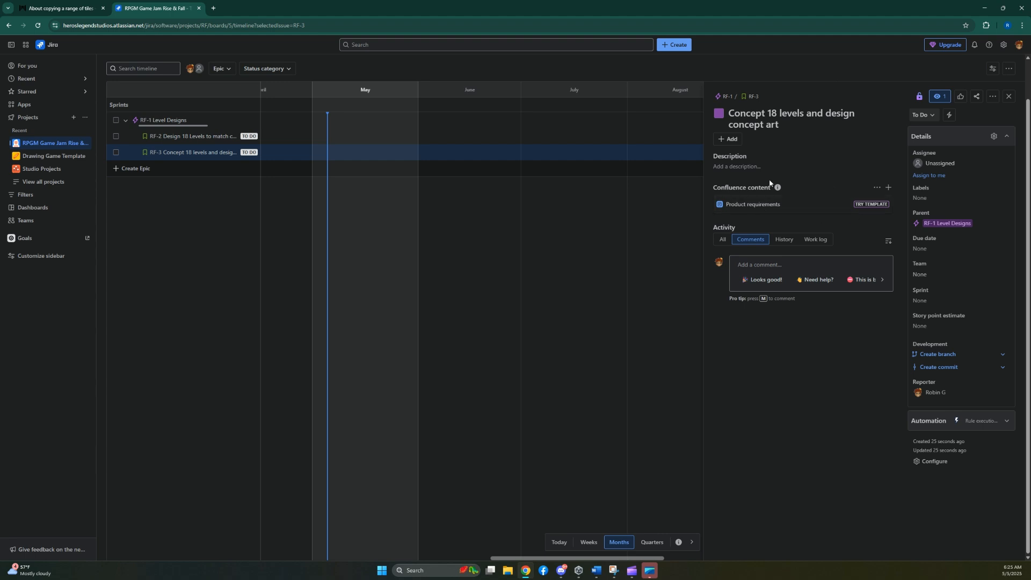
click(1009, 98)
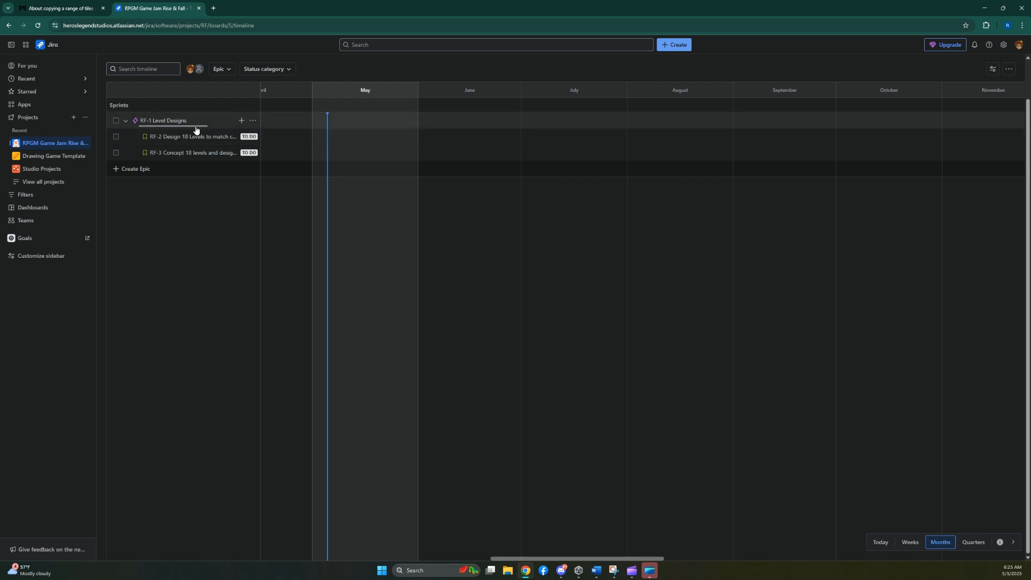
Create a second timeline epic named "Game Design and Mechanics".
mouse_move(195, 130)
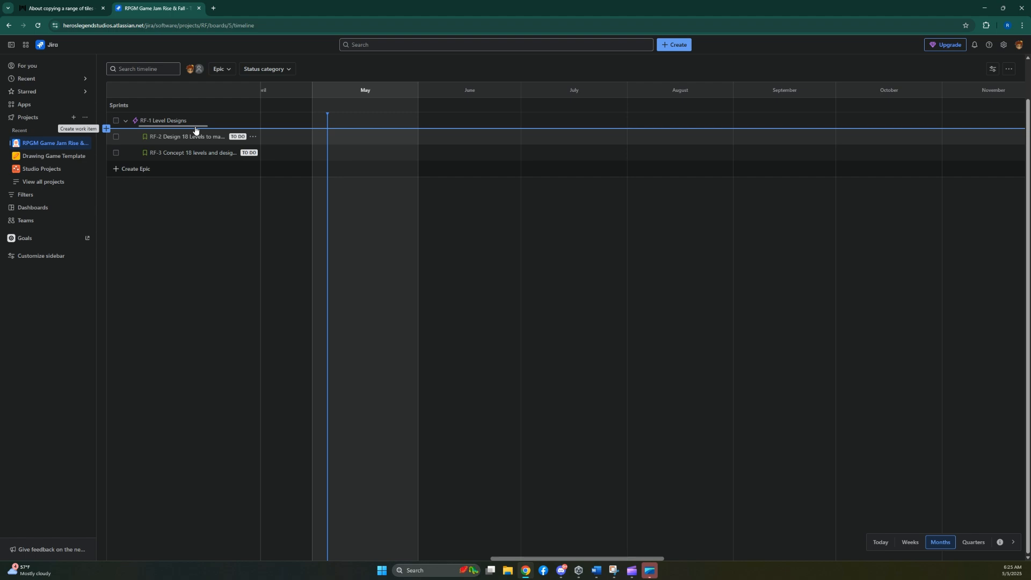
click(135, 171)
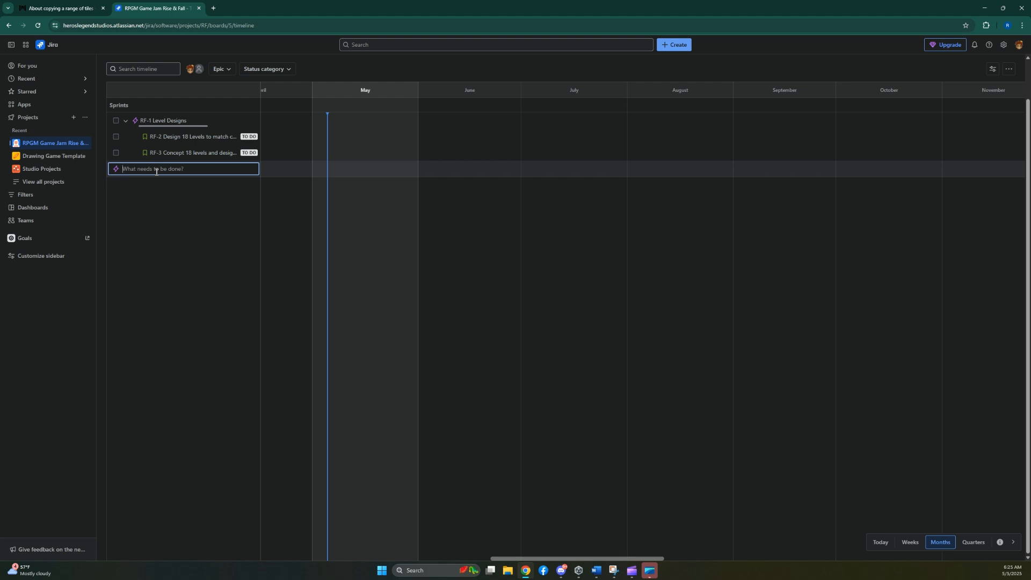
text(Game Design and Mechanics)
key(Return)
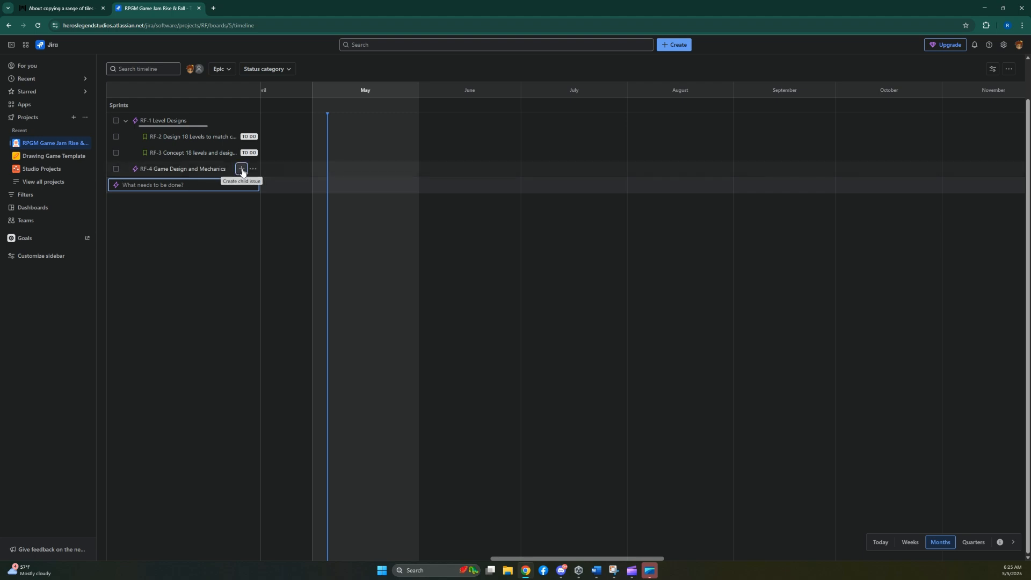
Add a child story "Define mechanics of each level" to the Game Design and Mechanics epic.
click(242, 169)
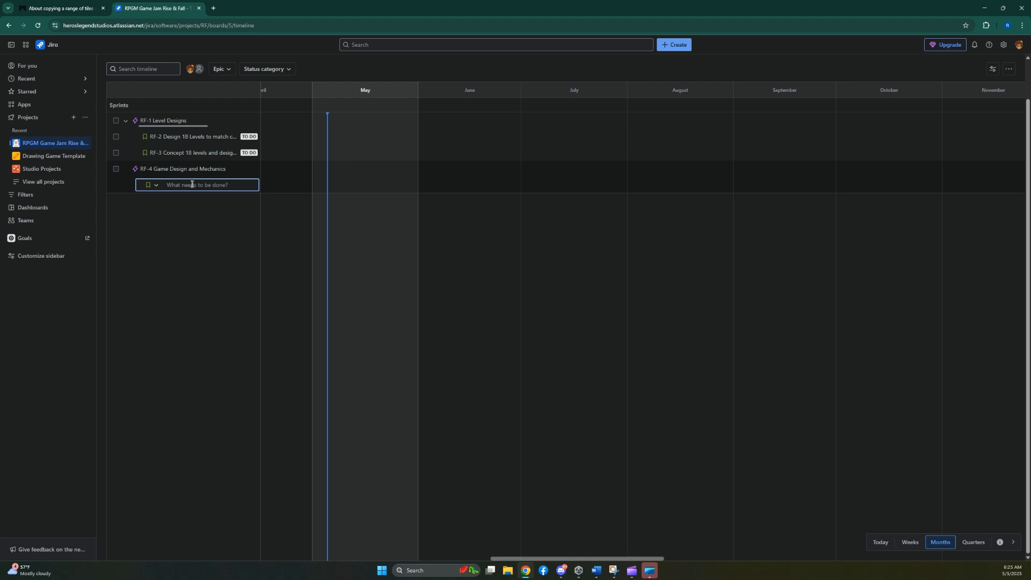
text(Define mechancis of)
key(BackSpace)
key(BackSpace)
key(BackSpace)
key(BackSpace)
text(nics of the)
key(BackSpace)
key(BackSpace)
key(BackSpace)
text(each level)
key(Return)
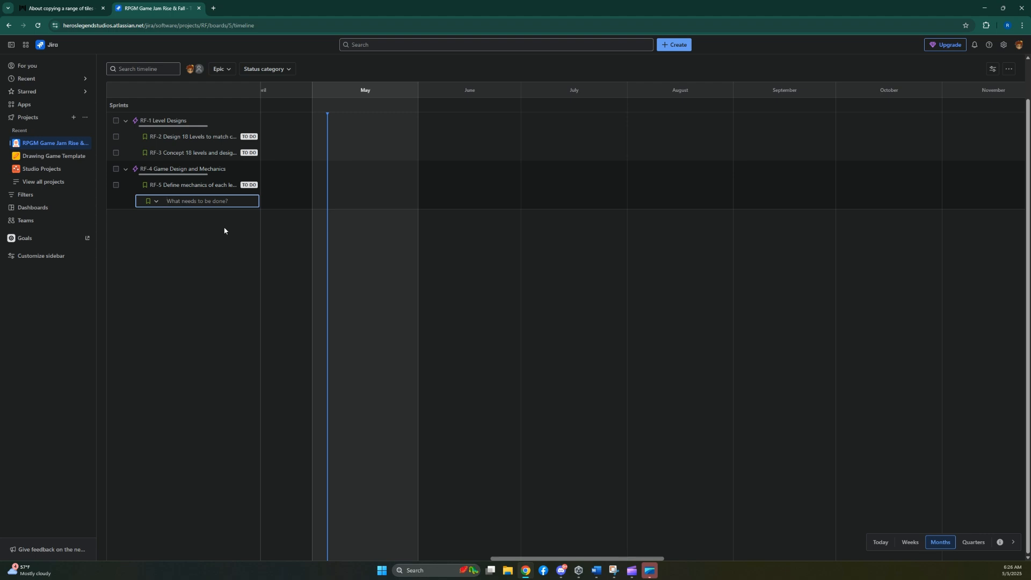
Add another story, "Program mechanics", under the Game Design and Mechanics epic.
text(Program mechanics)
key(Return)
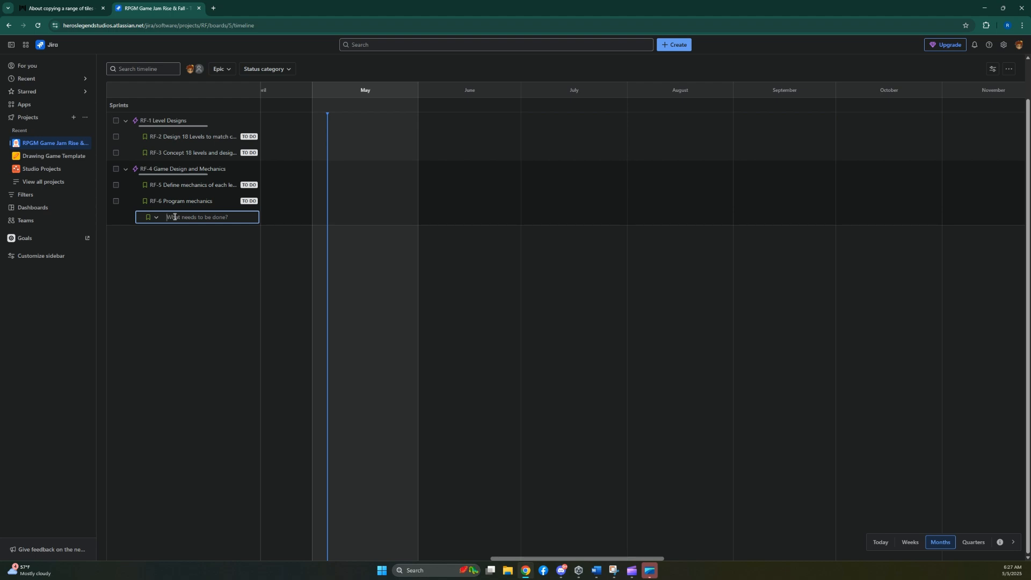
Add the story "Create the levels in RPG Maker" under the Game Design and Mechanics epic and end story entry.
text(Create the levels in RPG Maker)
key(Return)
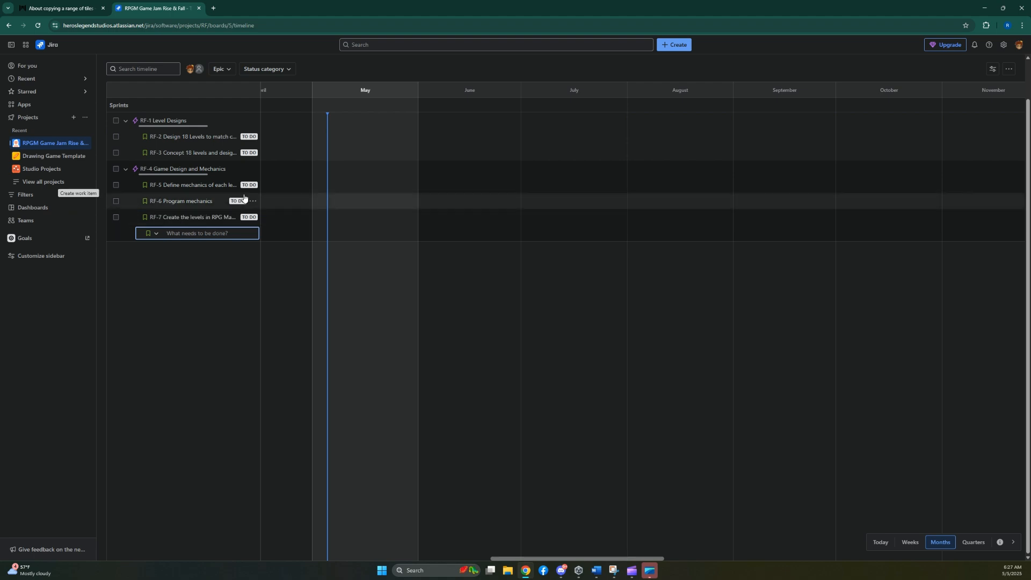
click(162, 291)
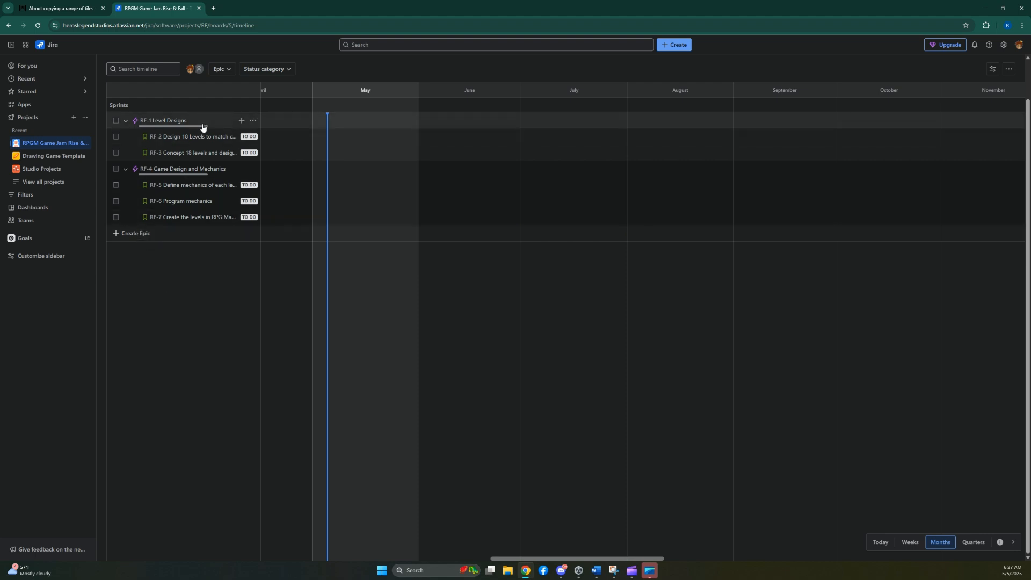
Create a third timeline epic named "UI and Art".
scroll(189, 215, up, 1)
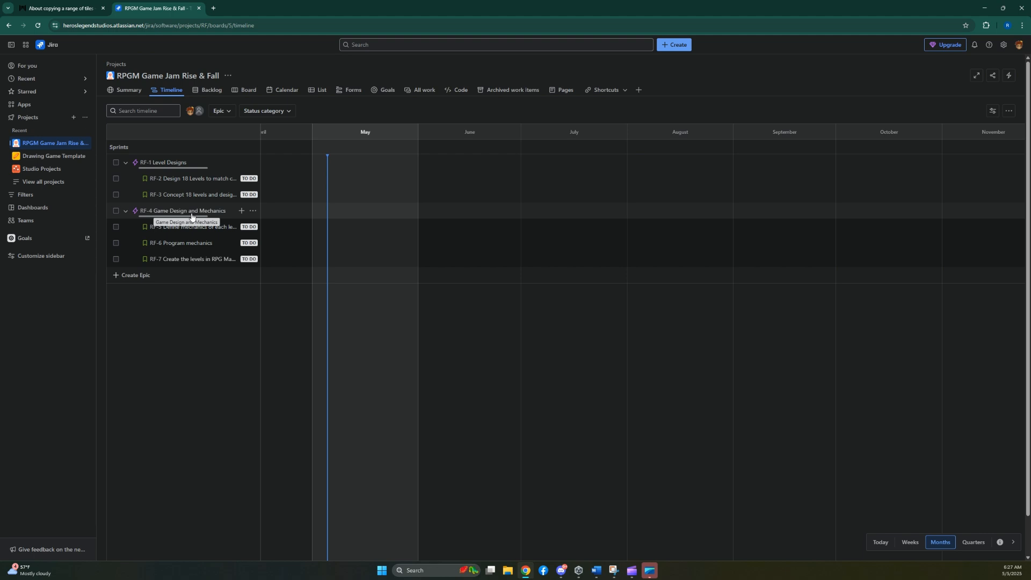
click(132, 280)
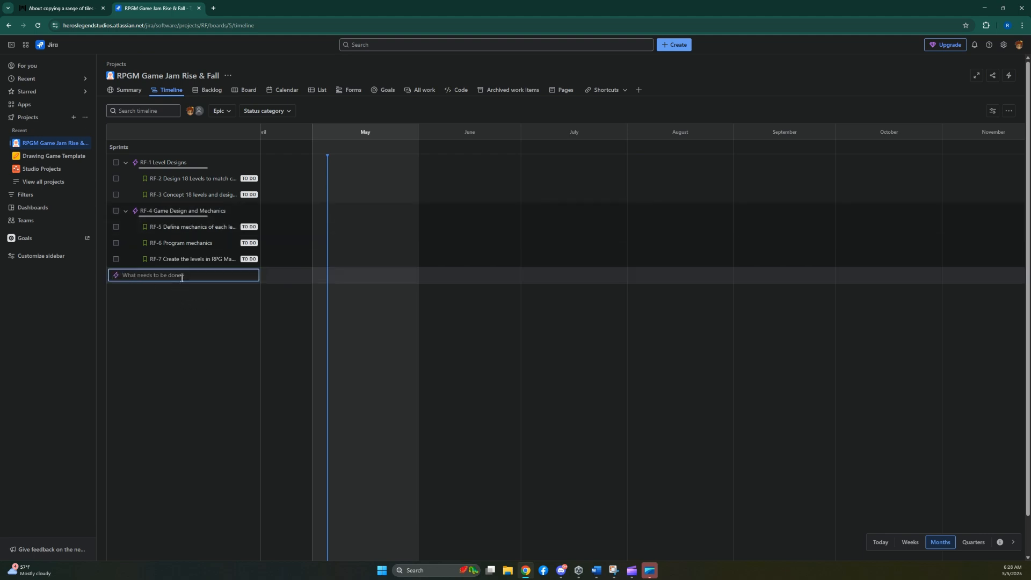
text(UI and ARt)
key(BackSpace)
key(BackSpace)
text(rt)
key(Return)
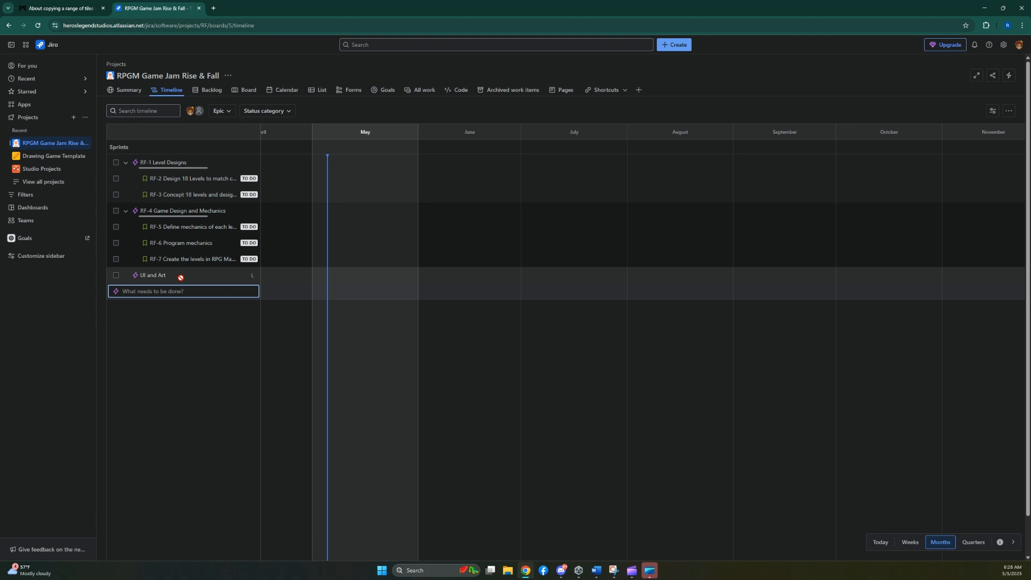
Create a fourth timeline epic named "Publishing and Deployment".
text(Publ)
text(ishing and ?D)
text(Deployment)
key(Return)
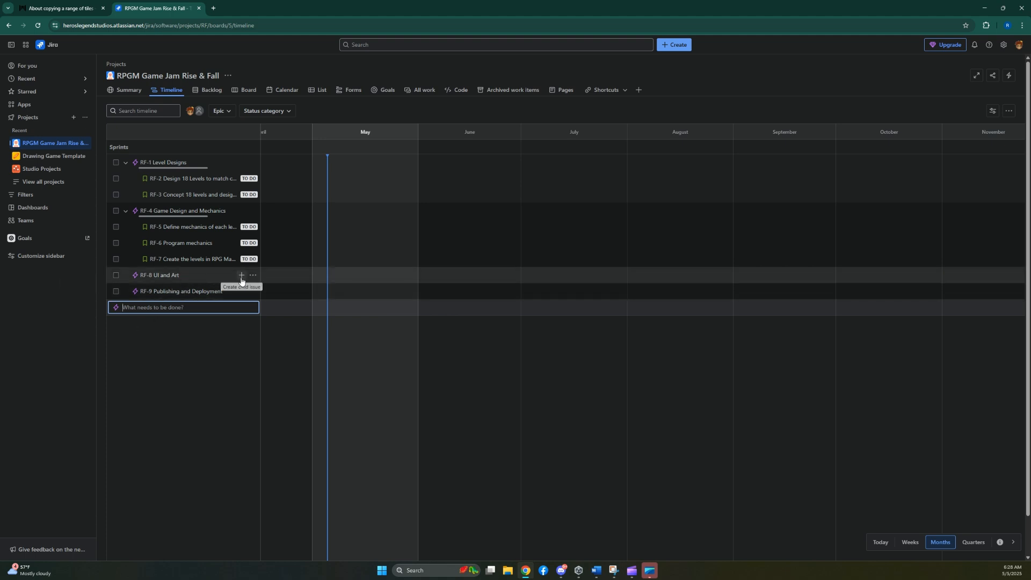
Add the child stories "Create Level" and "Create character art" to the UI and Art epic.
click(241, 275)
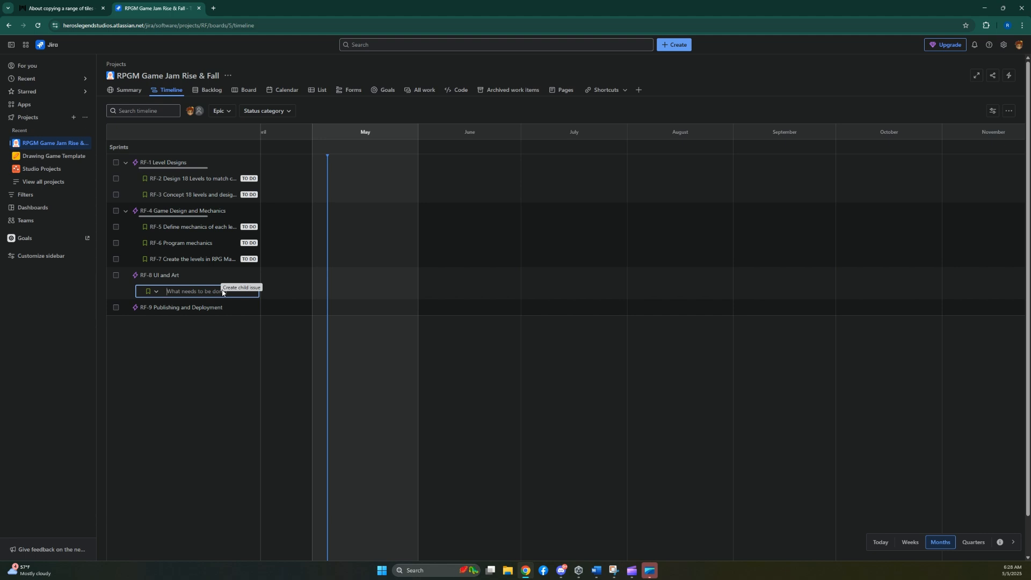
text(Create Level)
key(Return)
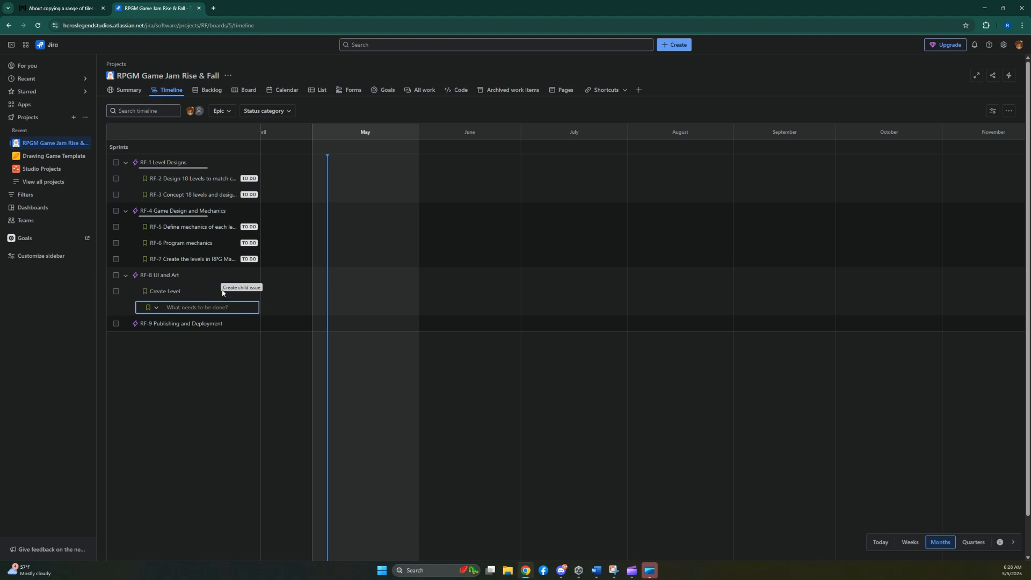
text(Create character art)
key(Return)
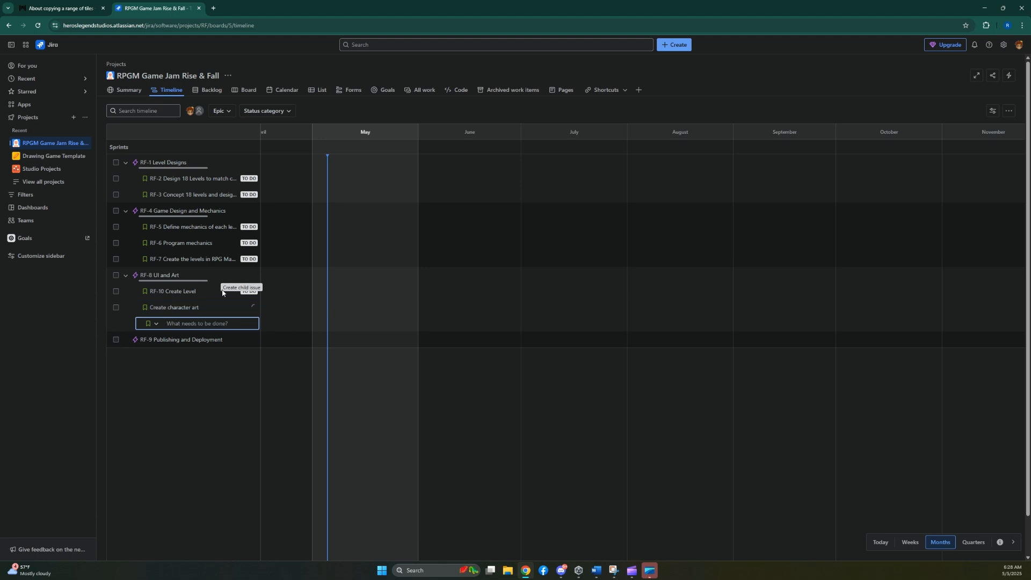
Add the child story "Create steam dev account" to the Publishing and Deployment epic.
click(237, 342)
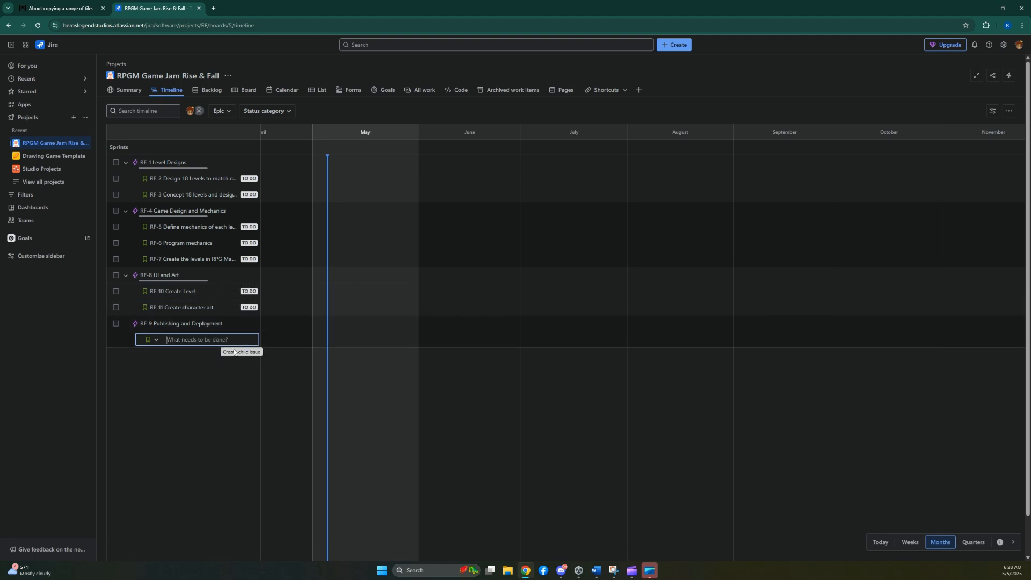
text(Cr)
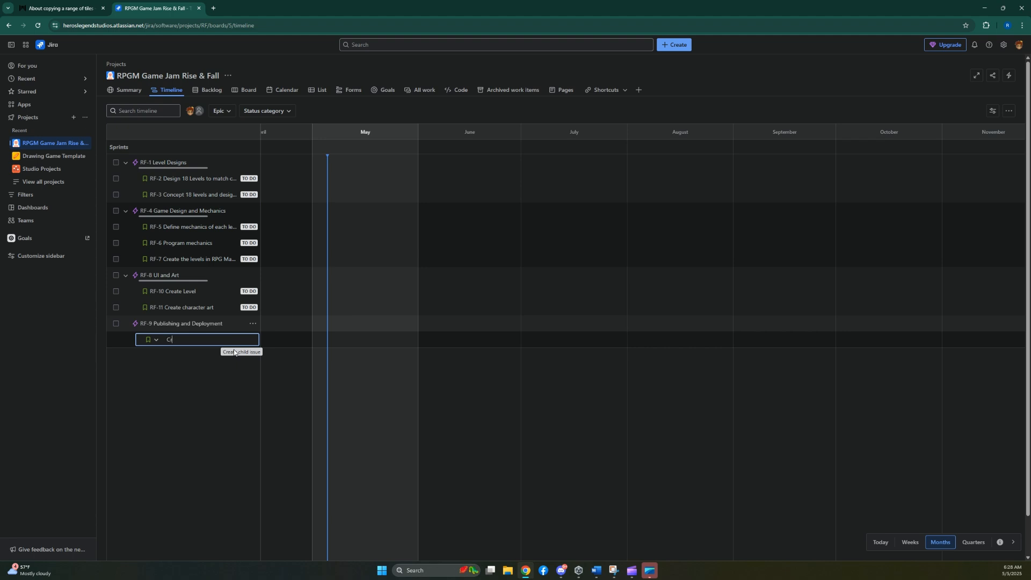
text(eate steam dev account)
key(Return)
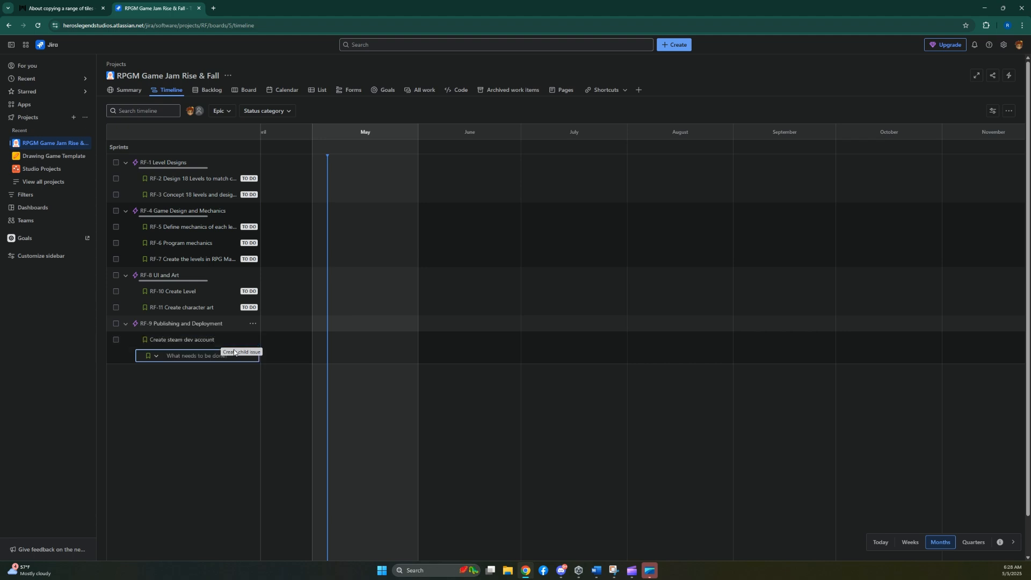
Add the stories "deploy to windows" and "deploy to ios" under the Publishing and Deployment epic.
text(dep)
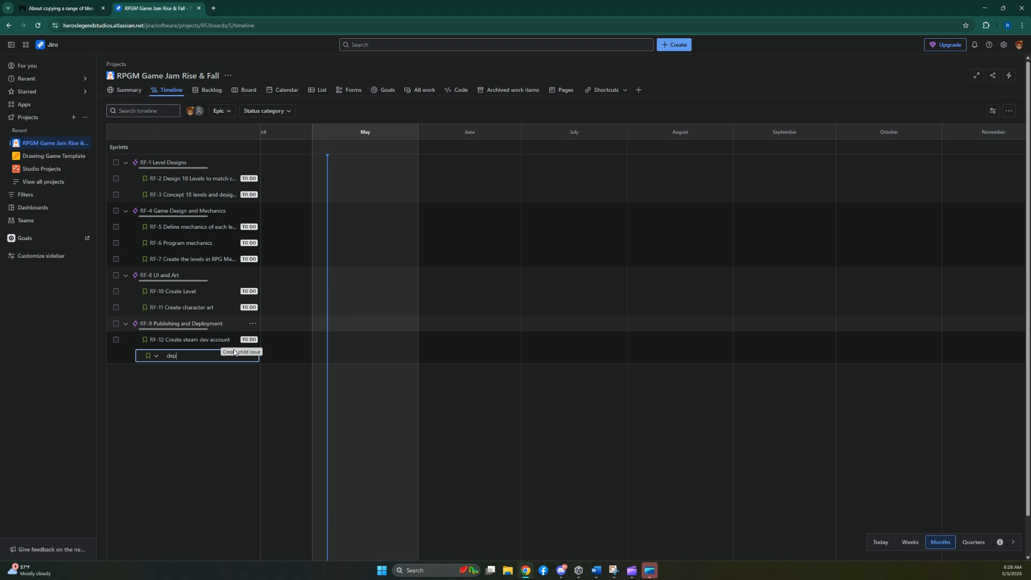
text(loy to windows)
key(Return)
text(dep)
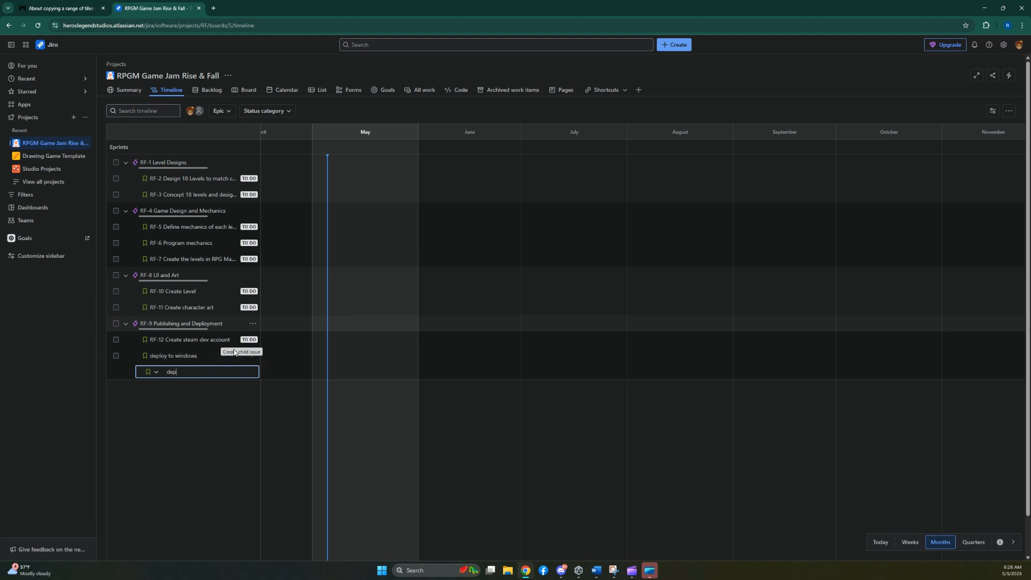
text(loy to ios)
key(Return)
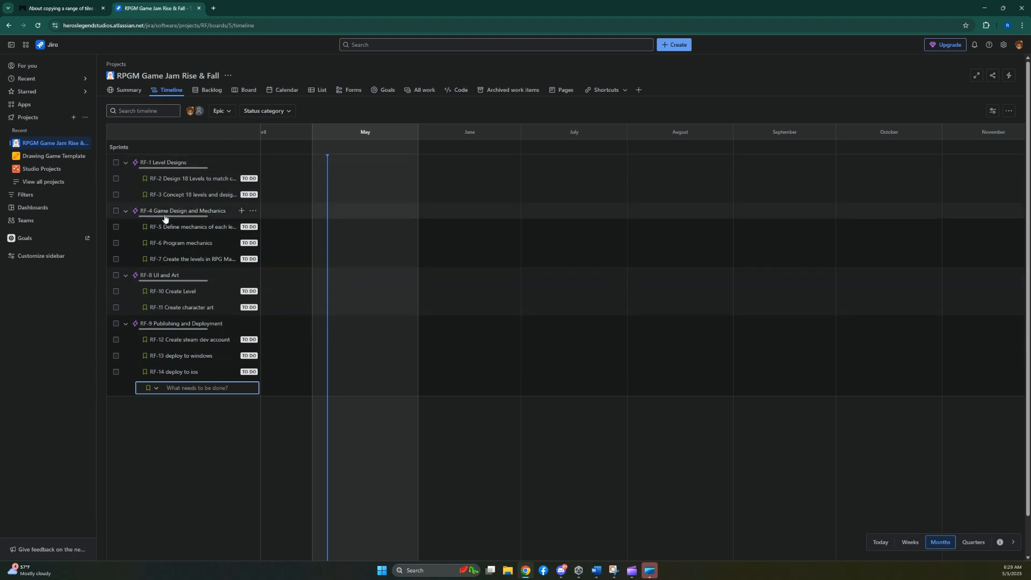
Create a second sprint in the backlog and schedule RF Sprint 1 for 2 weeks starting 5/5/2025.
click(203, 91)
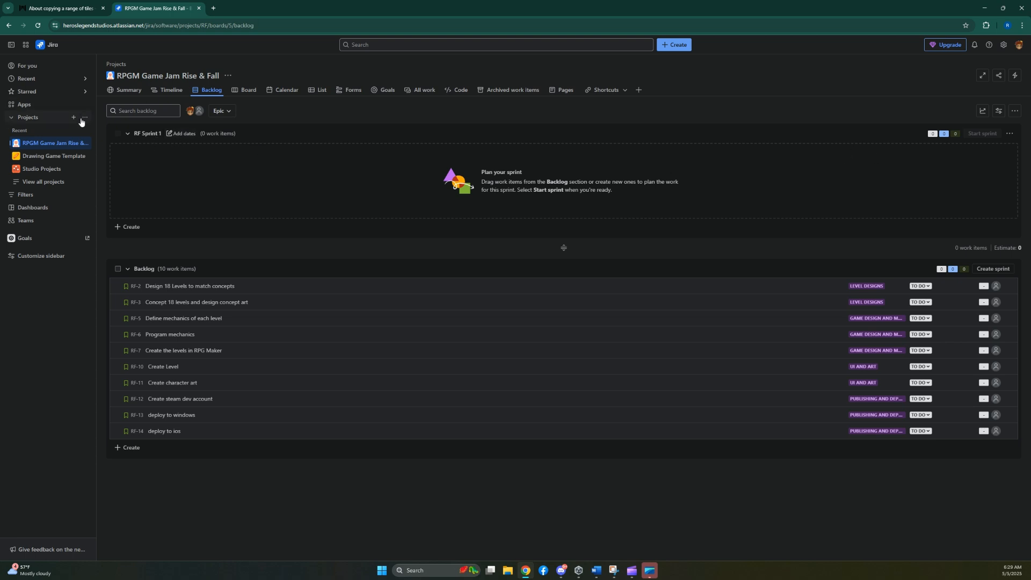
click(1002, 266)
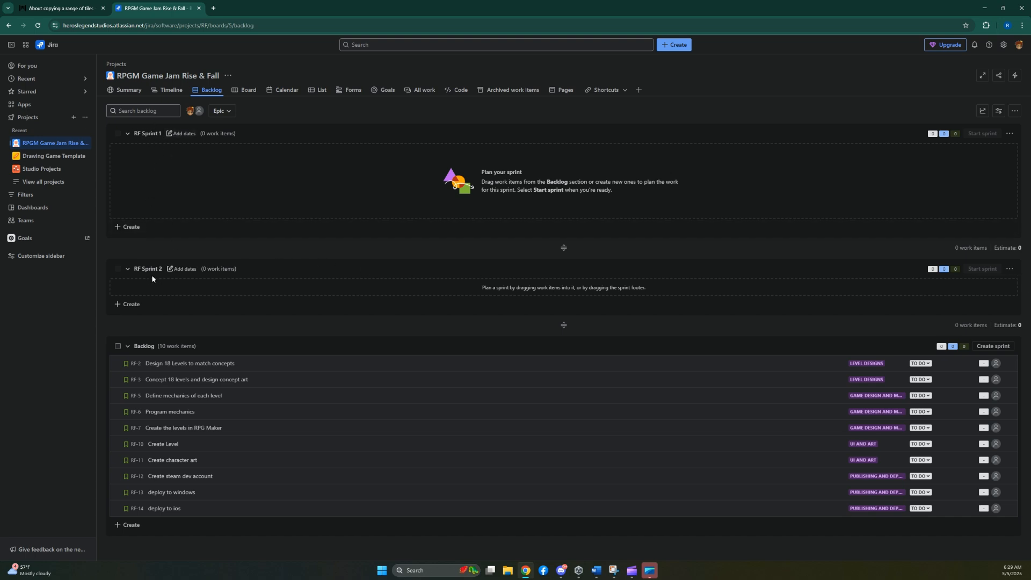
click(184, 134)
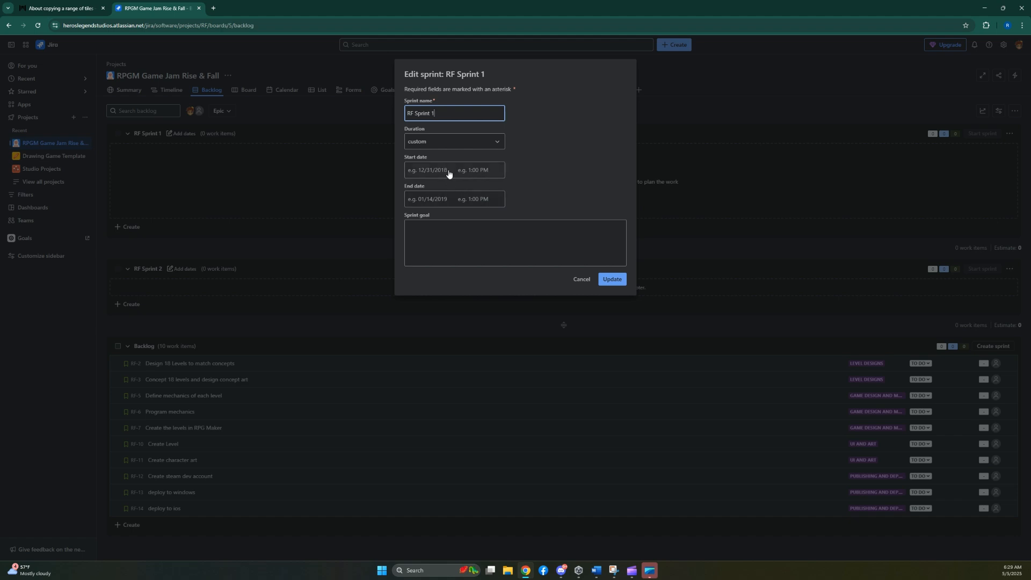
click(451, 142)
click(453, 175)
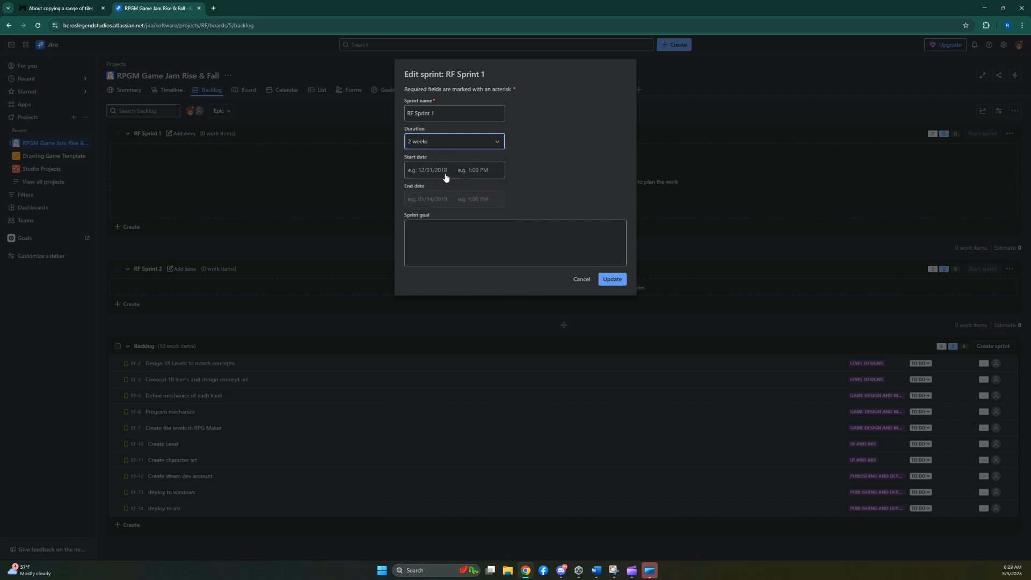
click(445, 170)
click(437, 238)
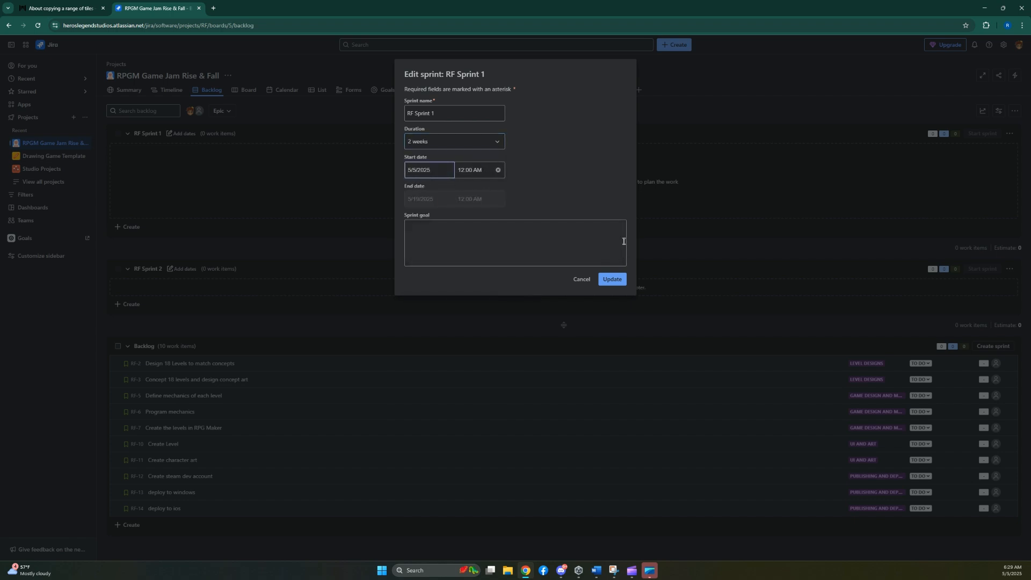
click(612, 279)
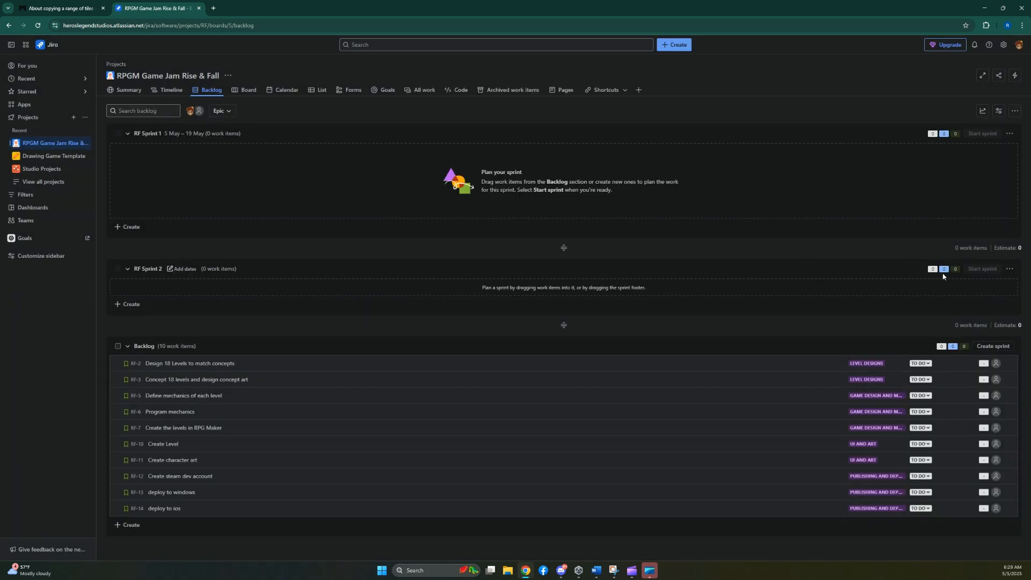
Delete the undated RF Sprint 2 and create a new sprint following RF Sprint 1.
click(1010, 269)
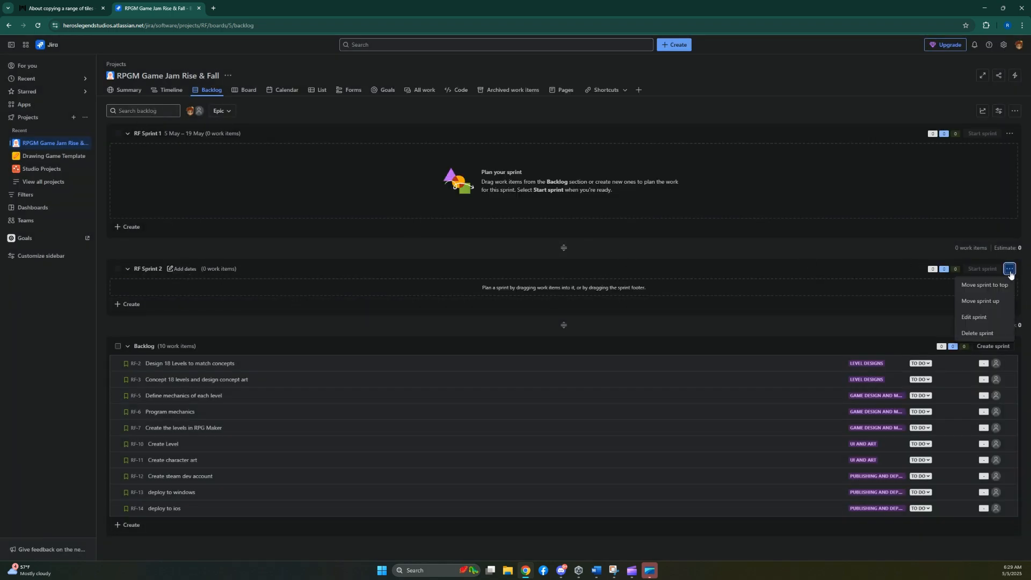
click(989, 329)
key(Return)
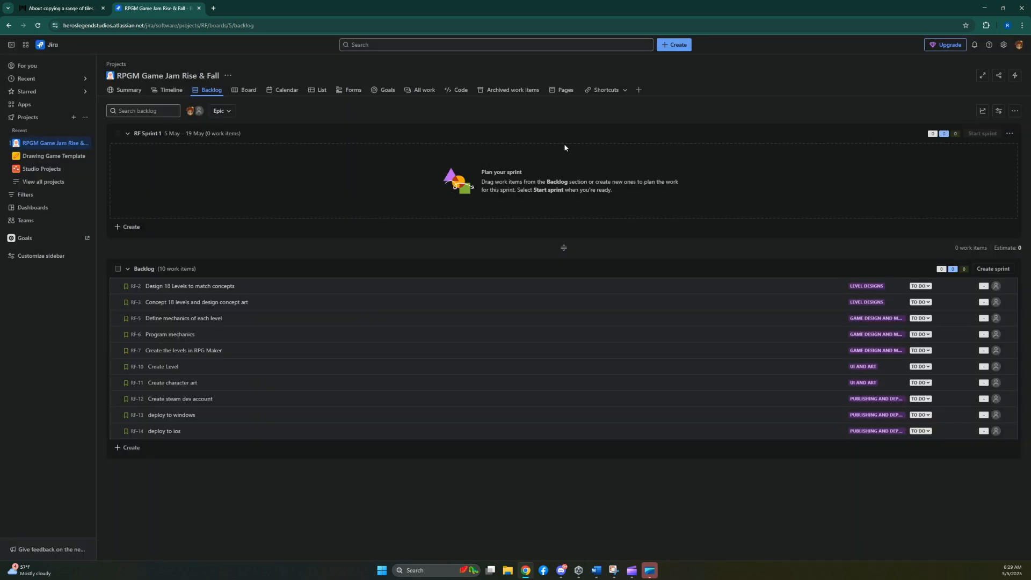
click(991, 269)
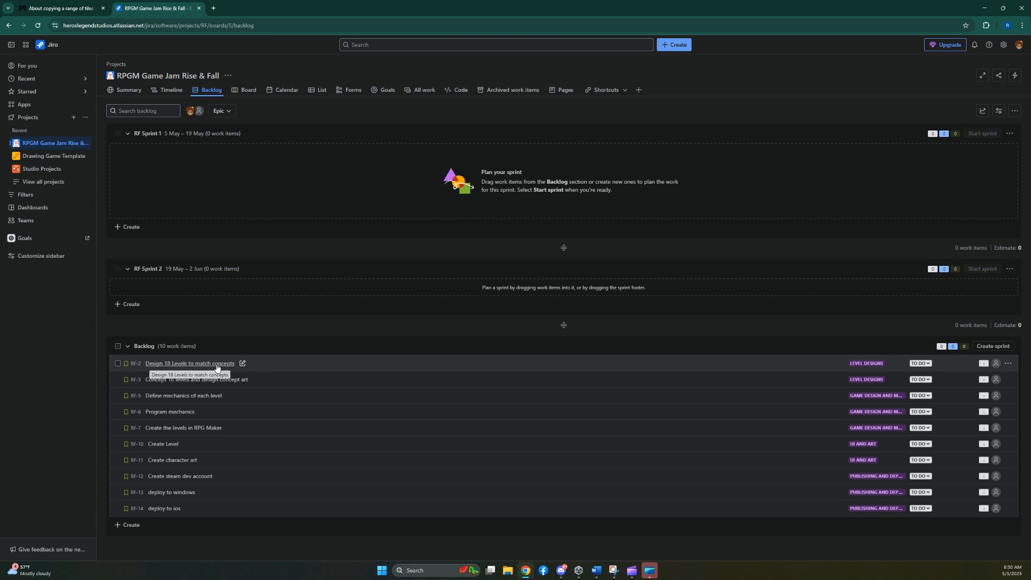
Move the two Level Designs stories from the backlog into RF Sprint 1, with the concept art story first.
drag(217, 368, 564, 192)
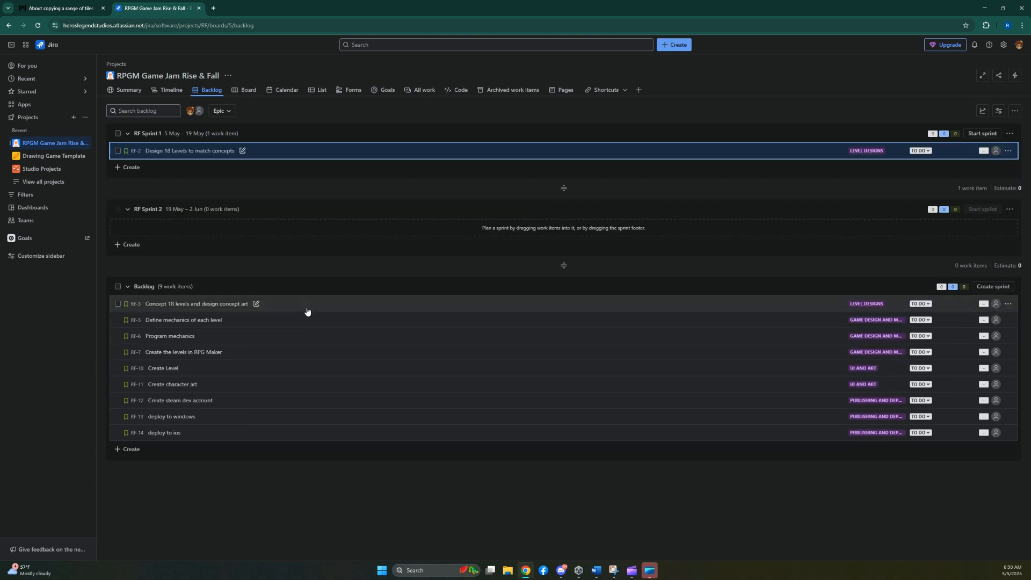
drag(306, 307, 396, 147)
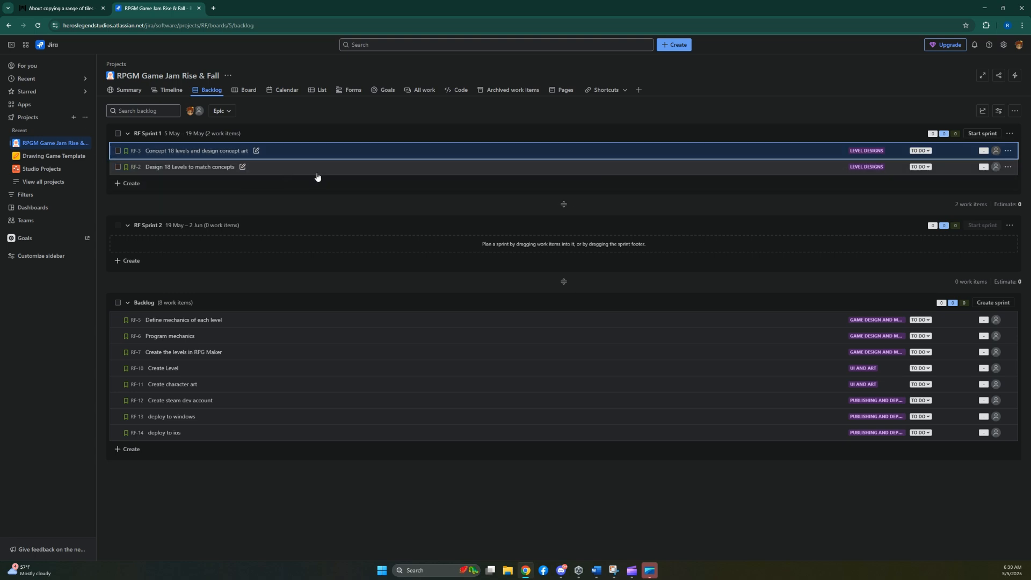
Review the sprints and epics on the timeline by weeks, expand Game Design and Mechanics, and return to the months scale.
click(169, 91)
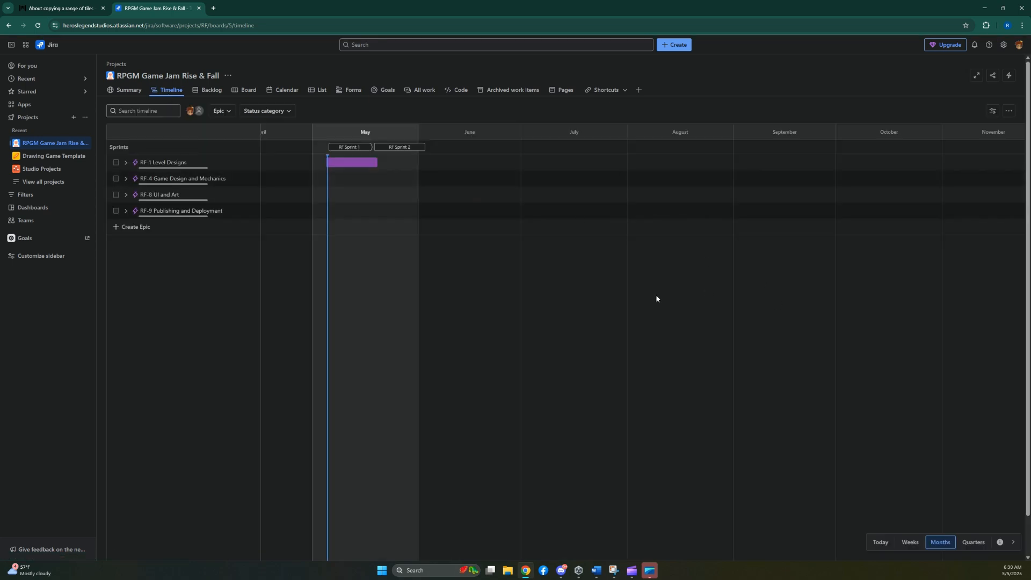
click(910, 541)
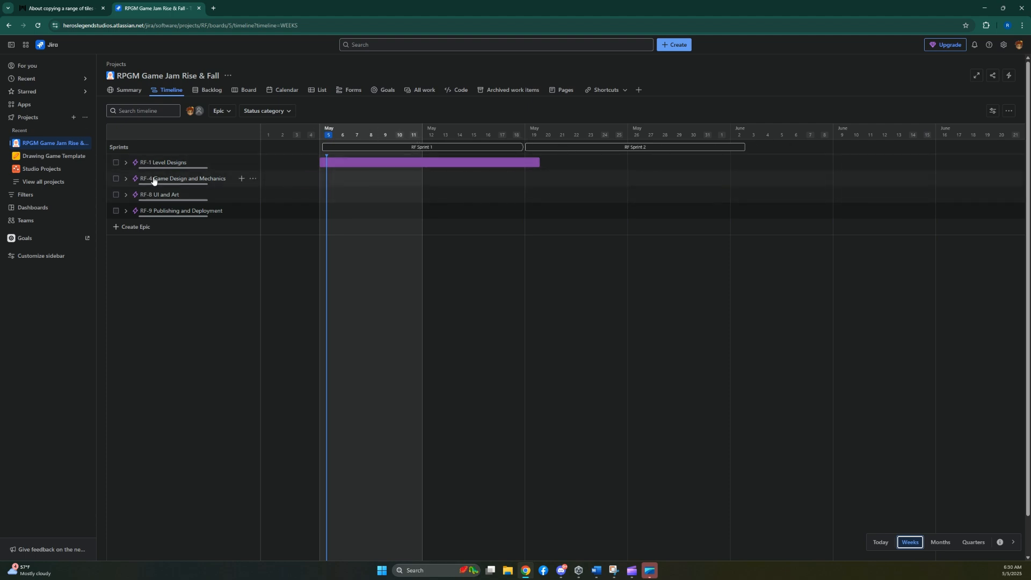
click(125, 179)
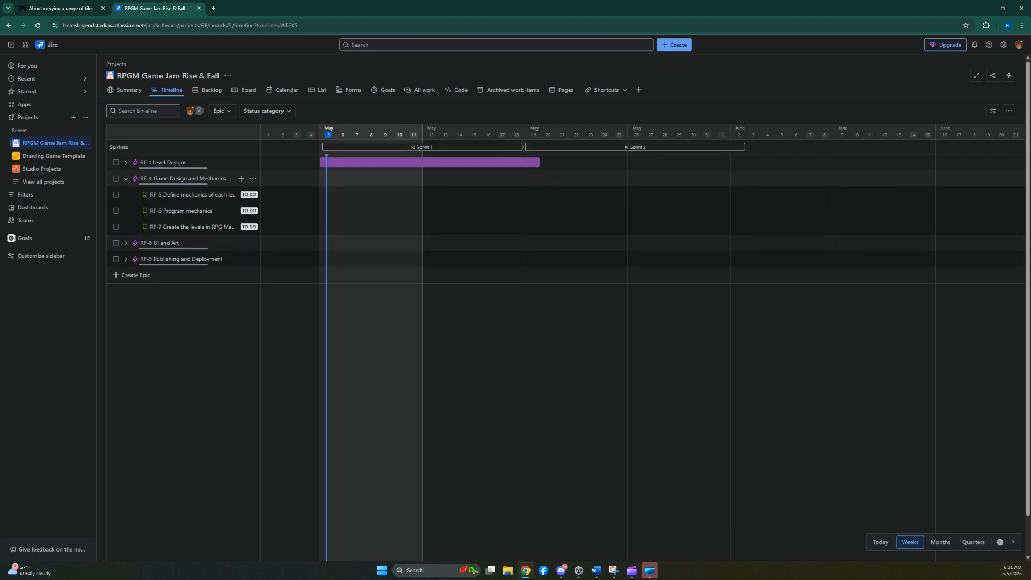
click(941, 542)
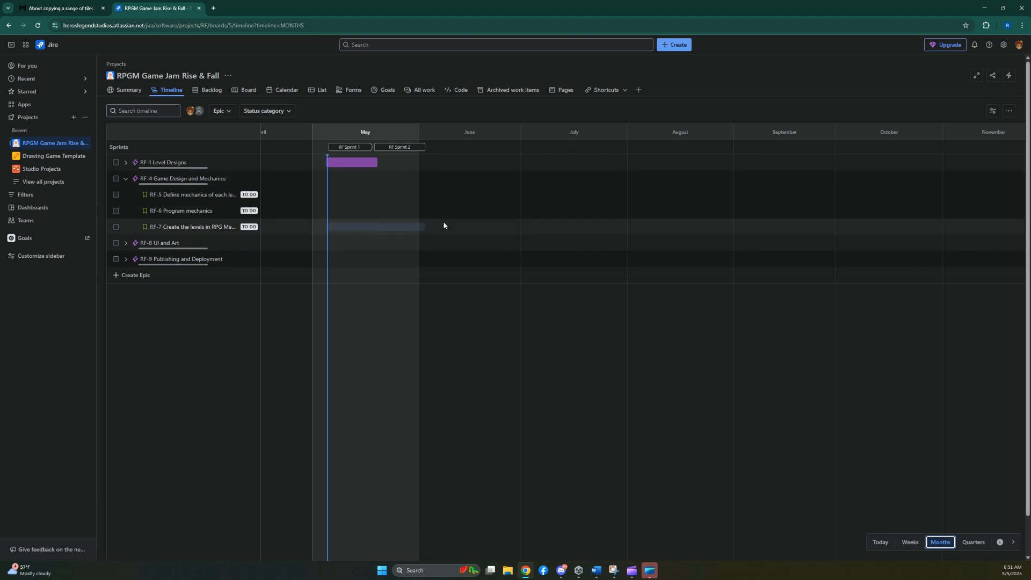
Move the backlog stories "Define mechanics of each level", "Program mechanics" and "Create the levels in RPG Maker" into RF Sprint 1.
click(214, 92)
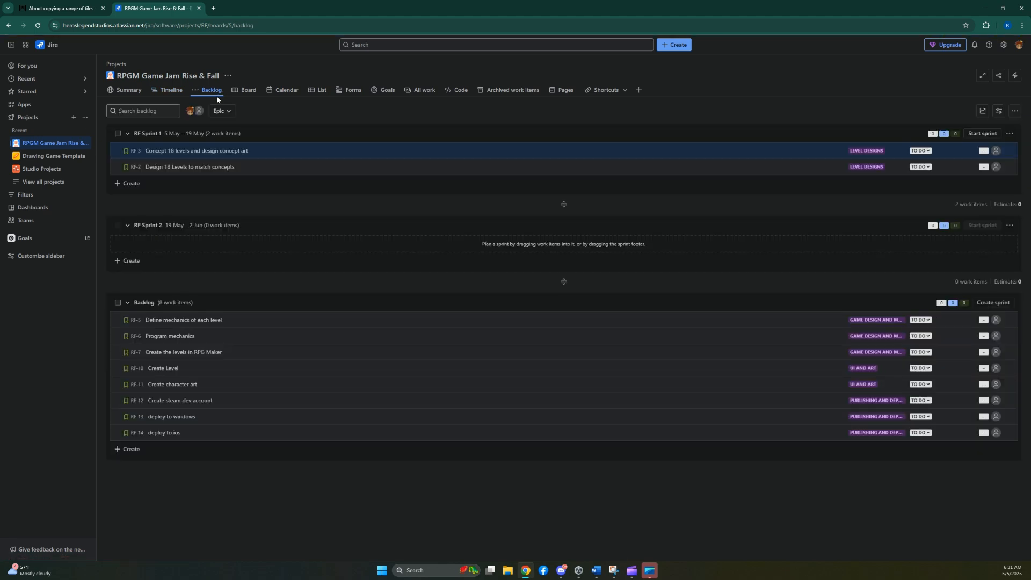
click(242, 150)
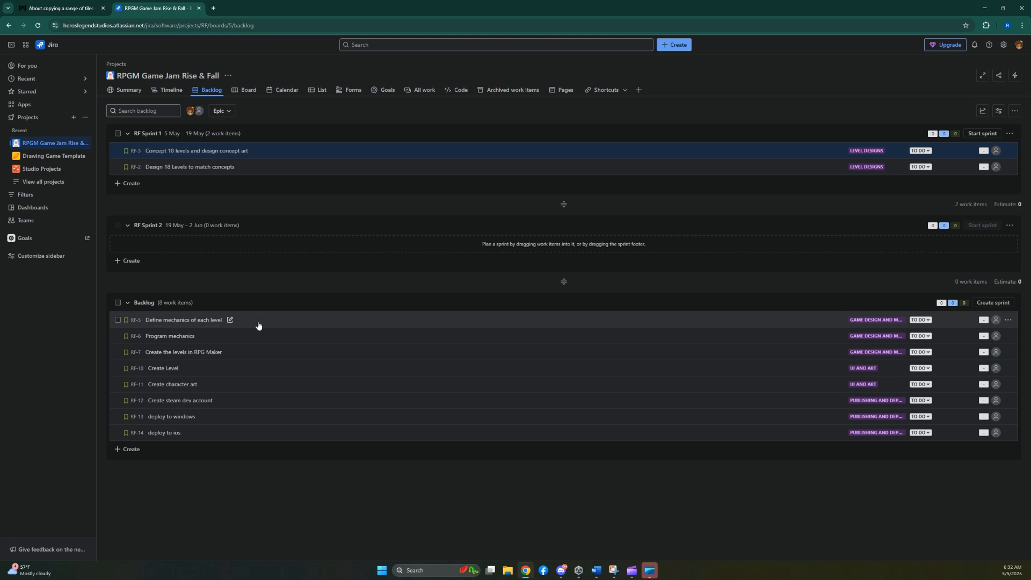
drag(257, 325, 261, 174)
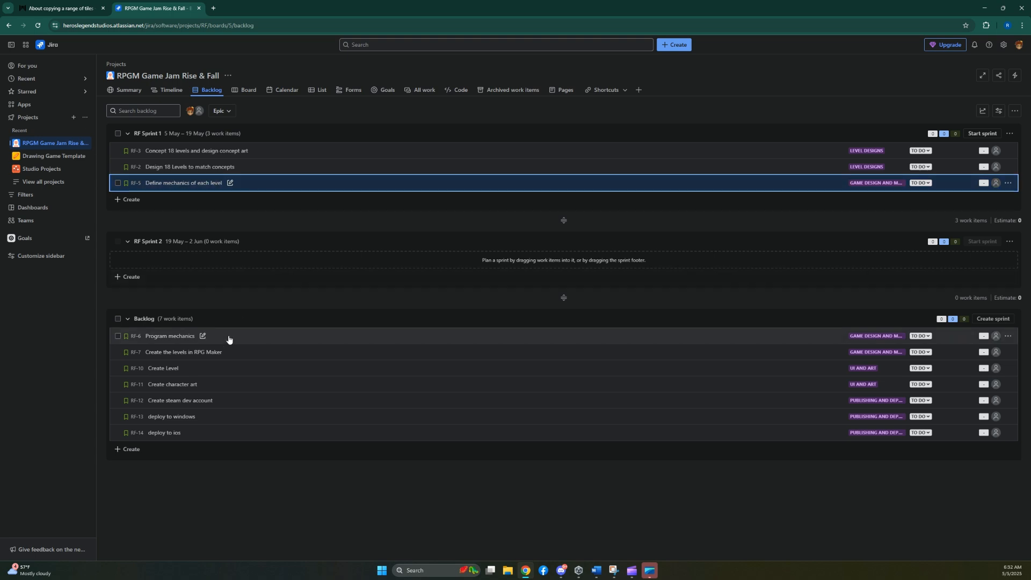
drag(229, 339, 264, 189)
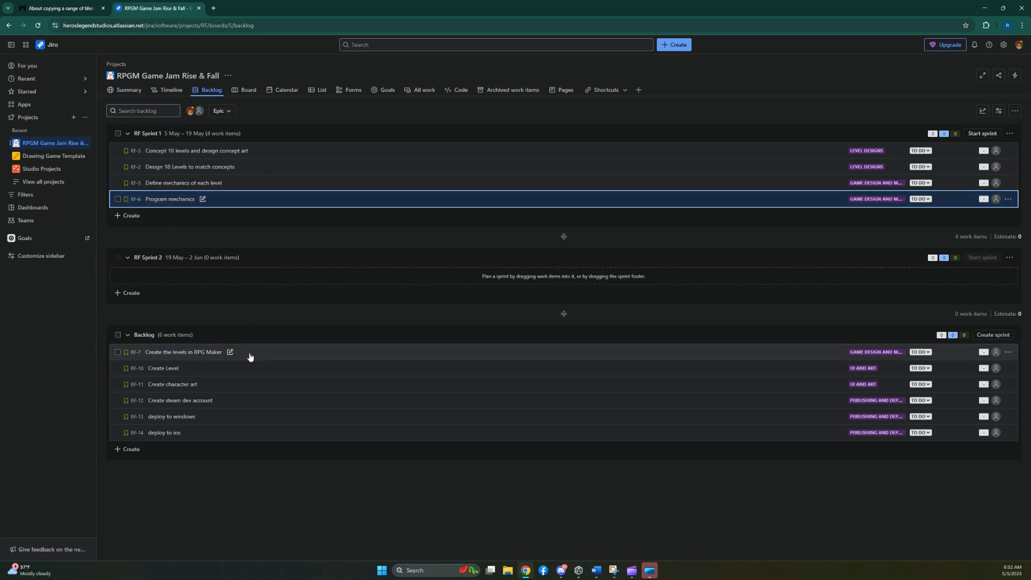
drag(258, 352, 263, 208)
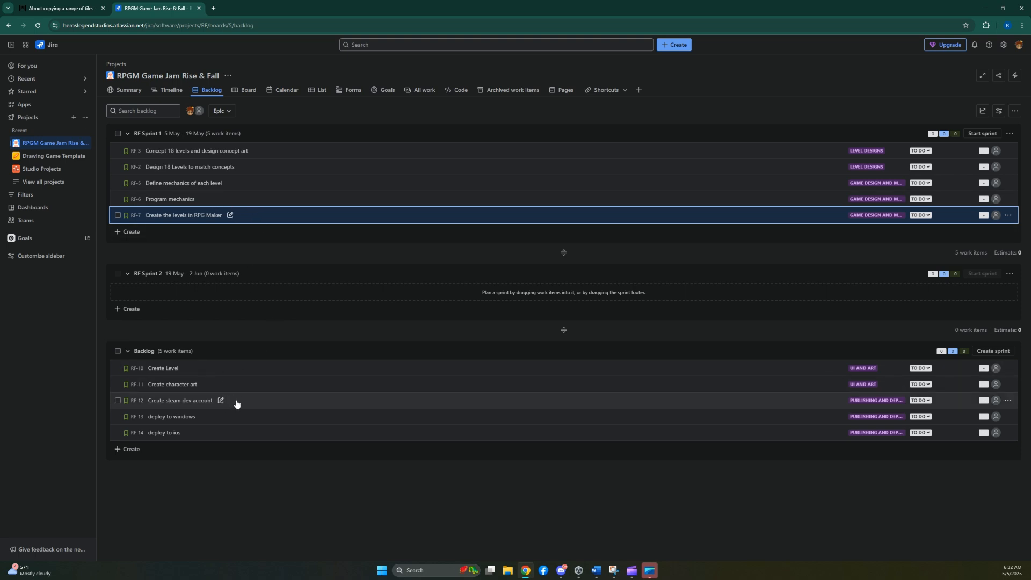
Move the backlog stories "Create steam dev account", "deploy to windows" and "deploy to ios" into RF Sprint 2, in that order.
drag(236, 404, 268, 290)
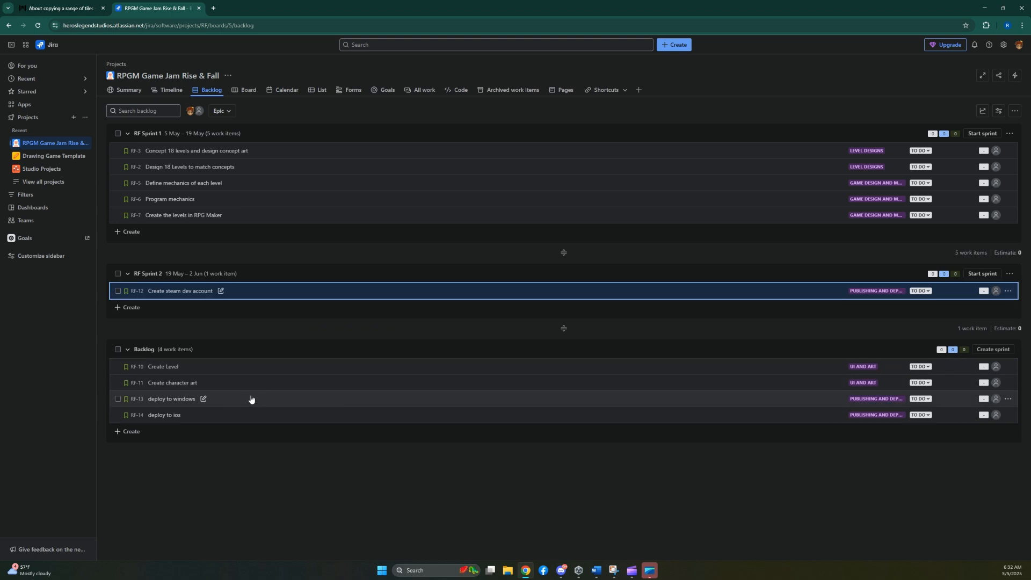
drag(250, 398, 292, 303)
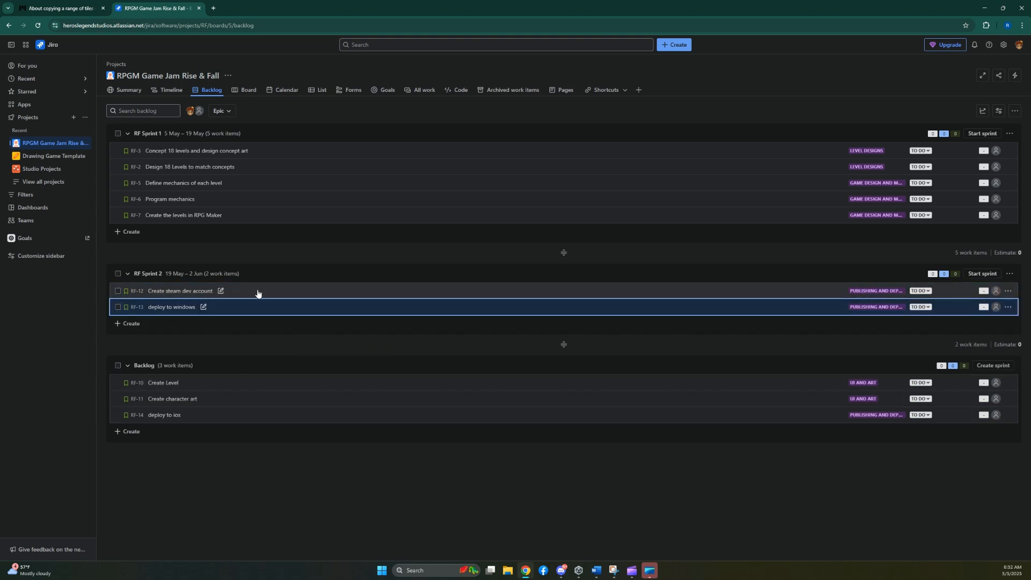
drag(216, 417, 301, 315)
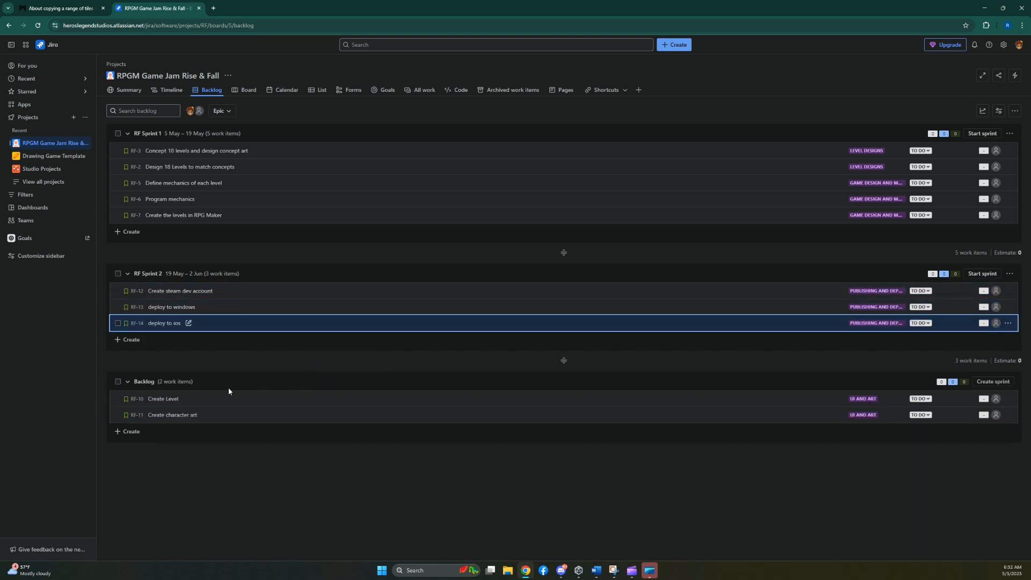
Move "Create character art" and "Create Level" into RF Sprint 1 just before "Create the levels in RPG Maker", and start that sprint.
drag(214, 396, 322, 207)
drag(235, 414, 358, 224)
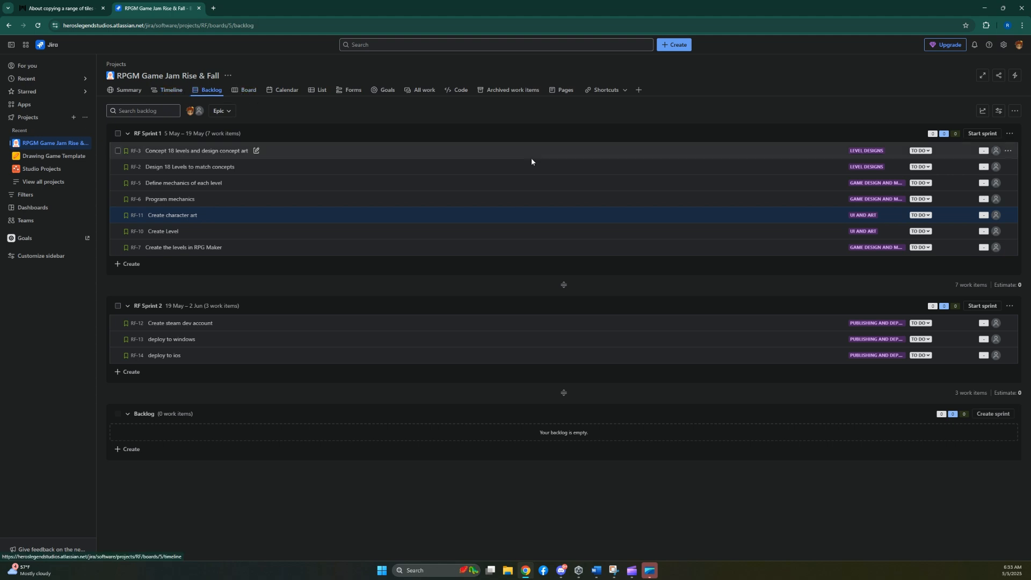
click(980, 135)
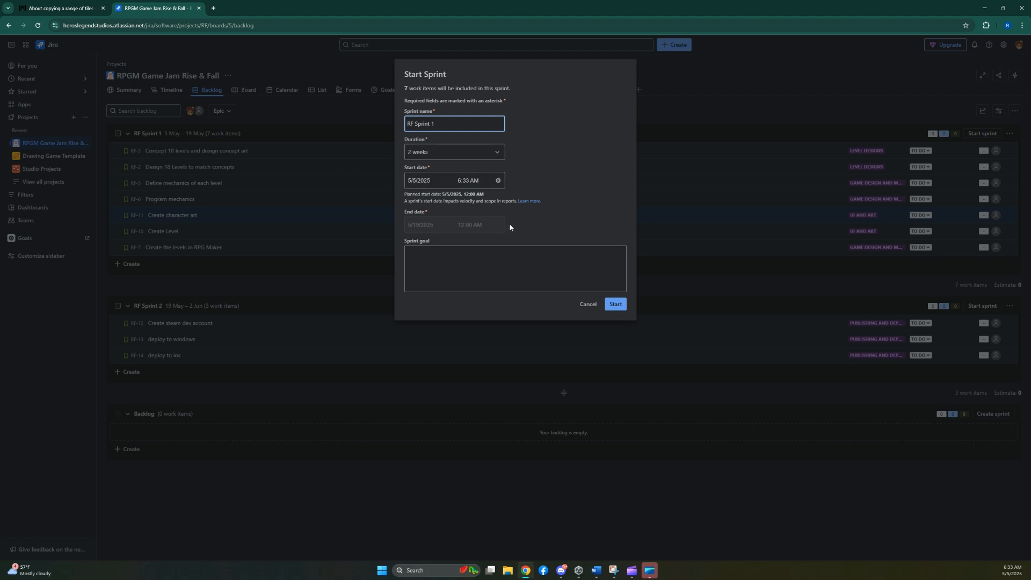
click(612, 304)
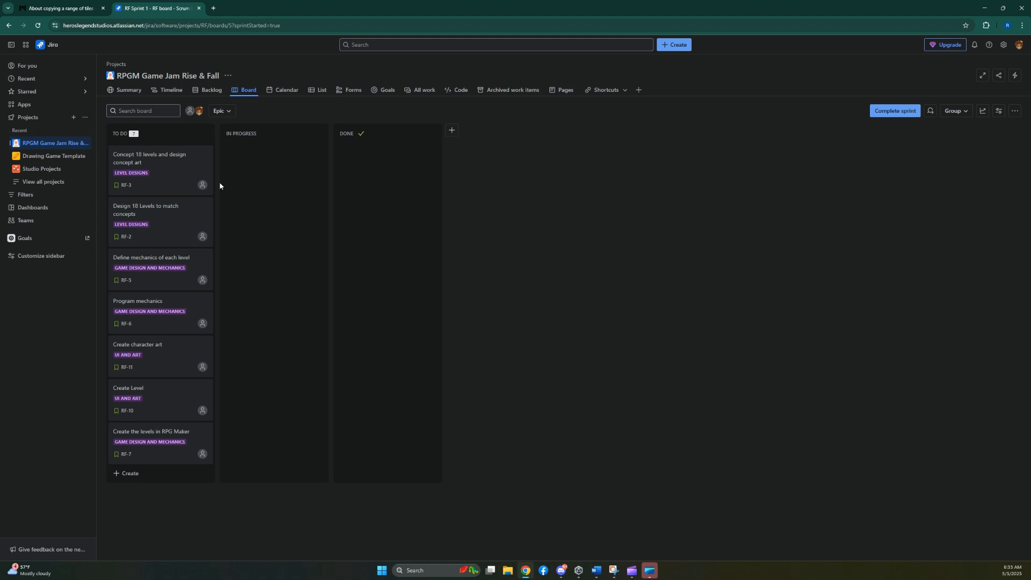
Review the backlog and the timeline with the Publishing and Deployment epic expanded, and return to the sprint board.
click(188, 92)
click(209, 90)
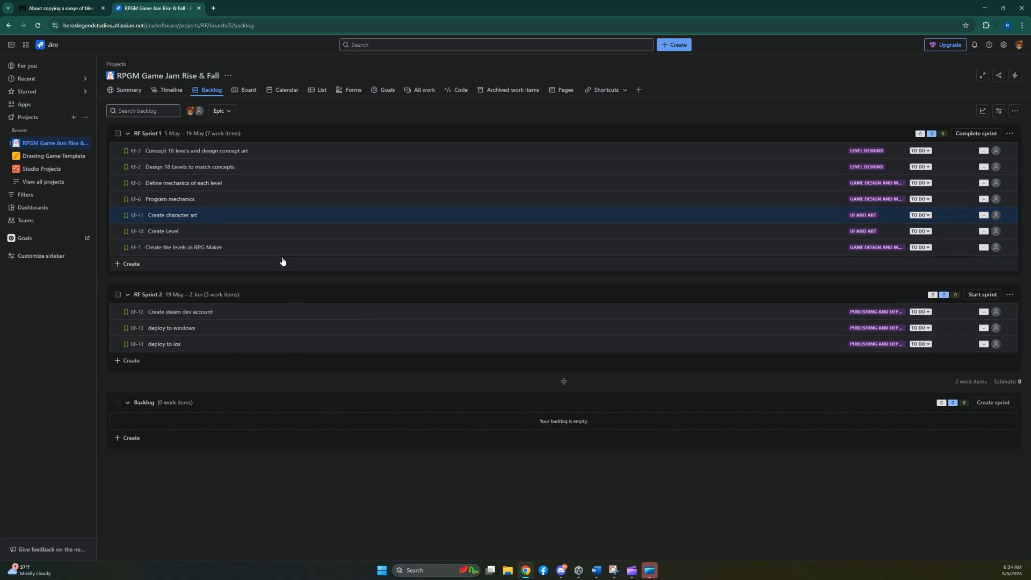
click(248, 91)
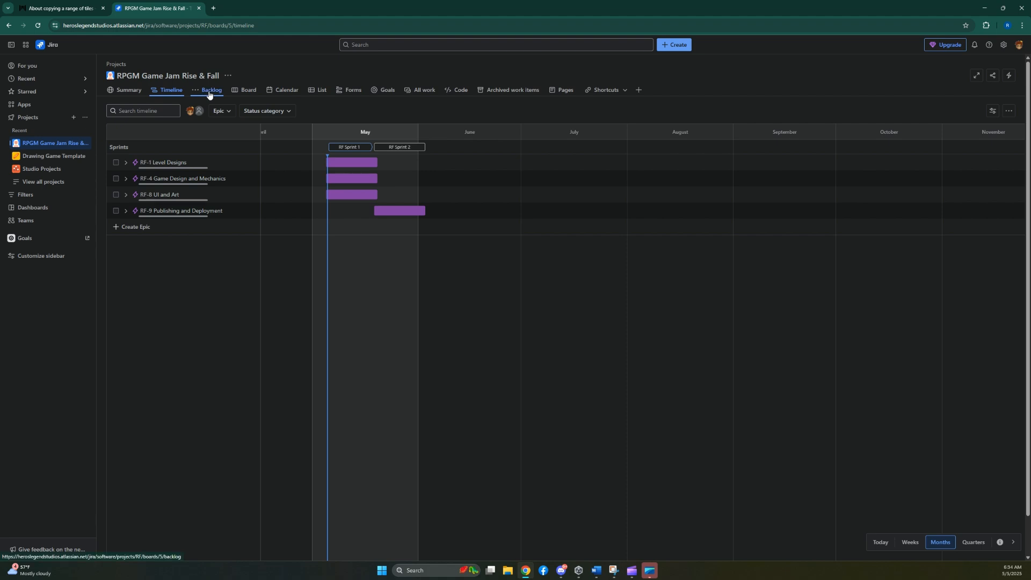
click(126, 212)
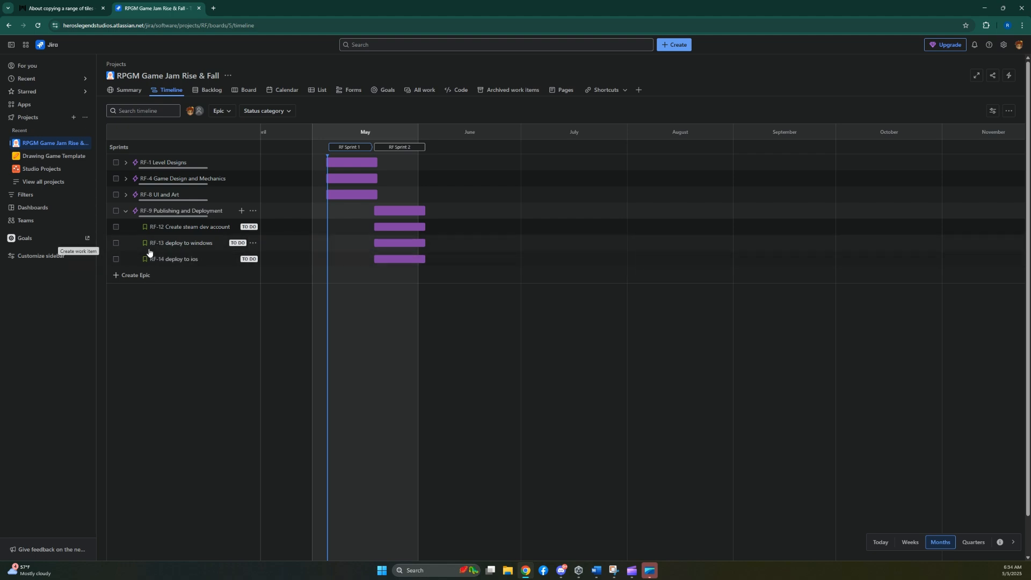
click(211, 92)
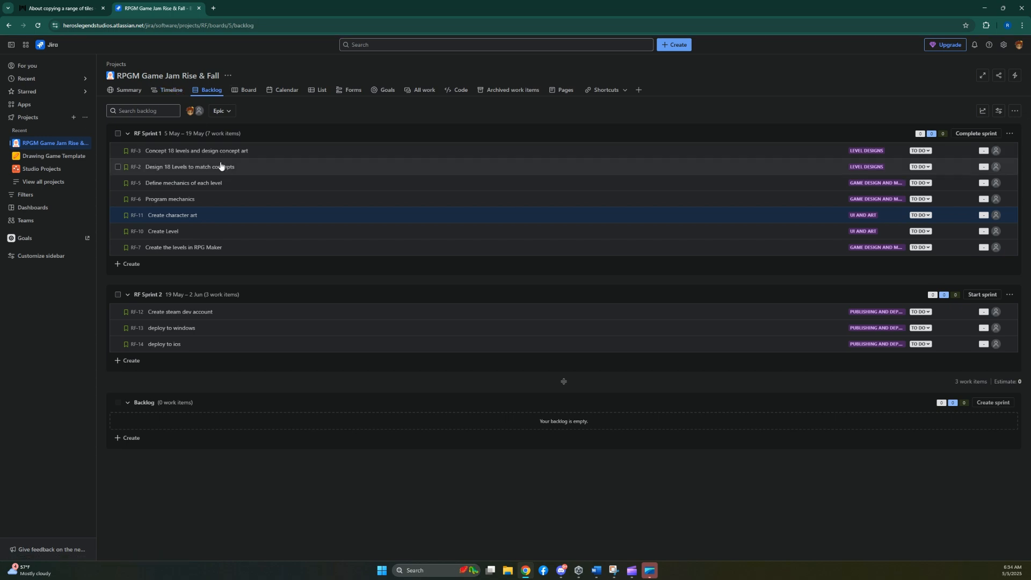
click(243, 91)
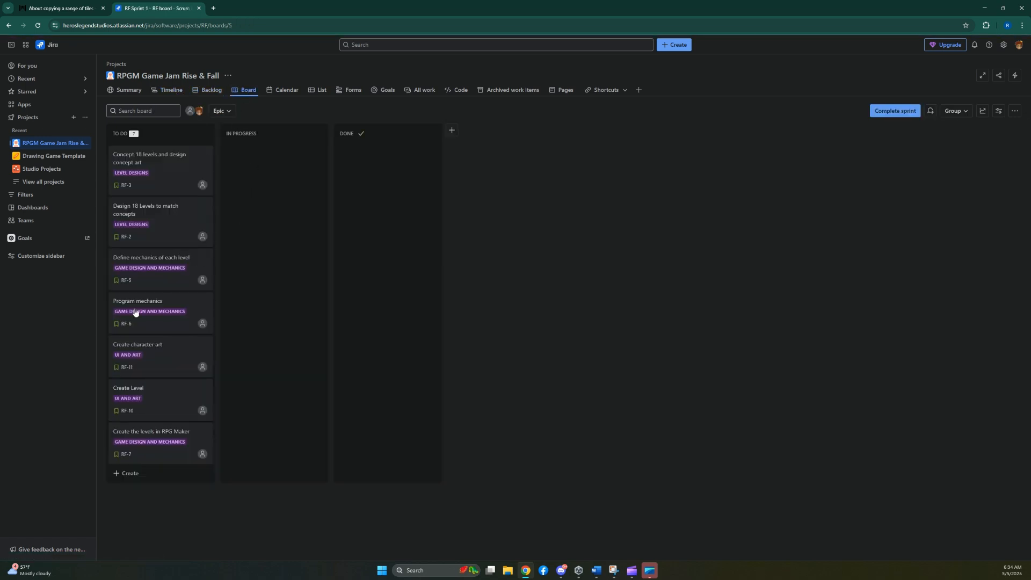
Examine the work types offered for a new item in the board's To Do column, without creating an item.
click(127, 475)
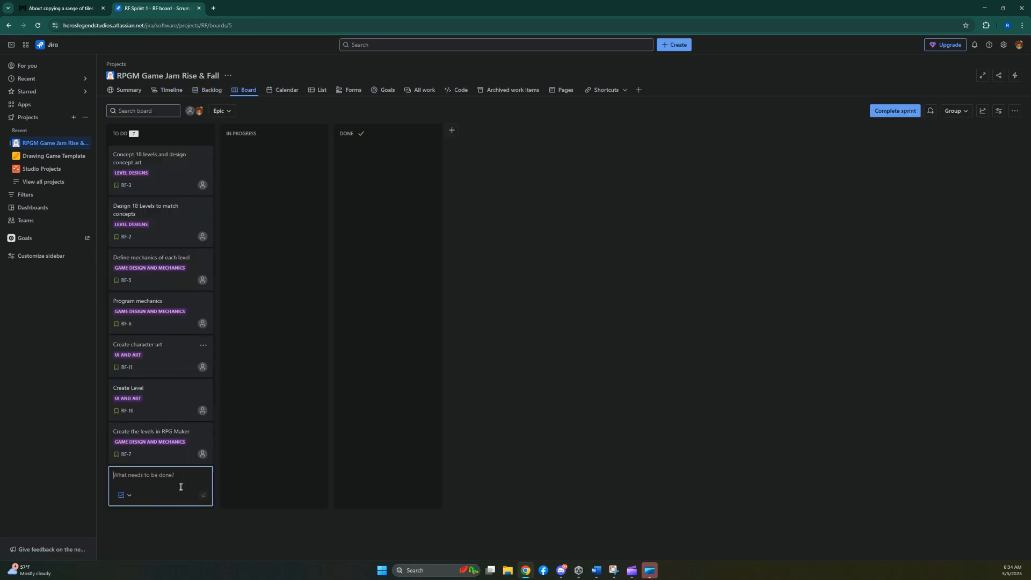
click(125, 494)
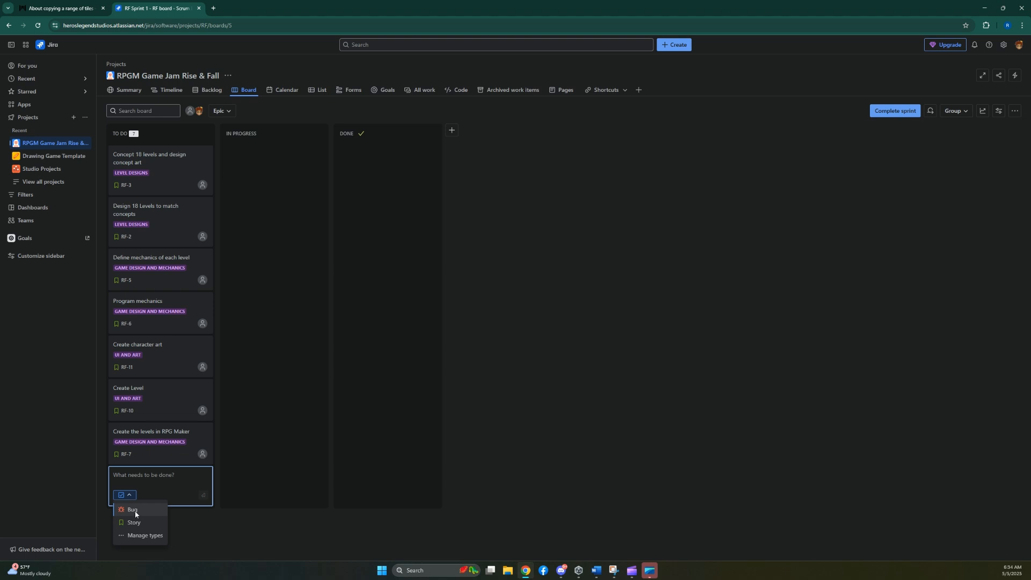
click(173, 516)
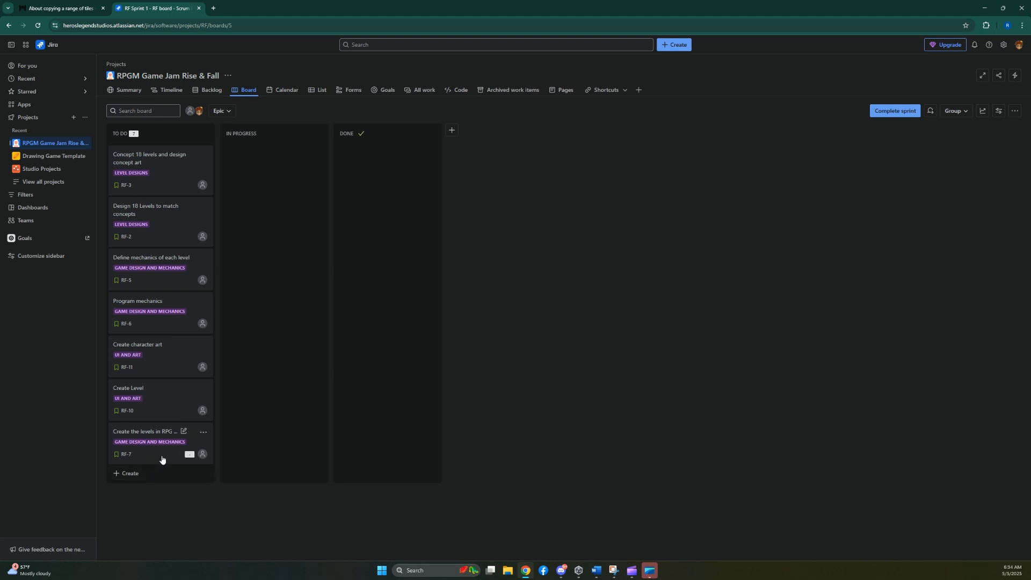
click(138, 474)
click(132, 494)
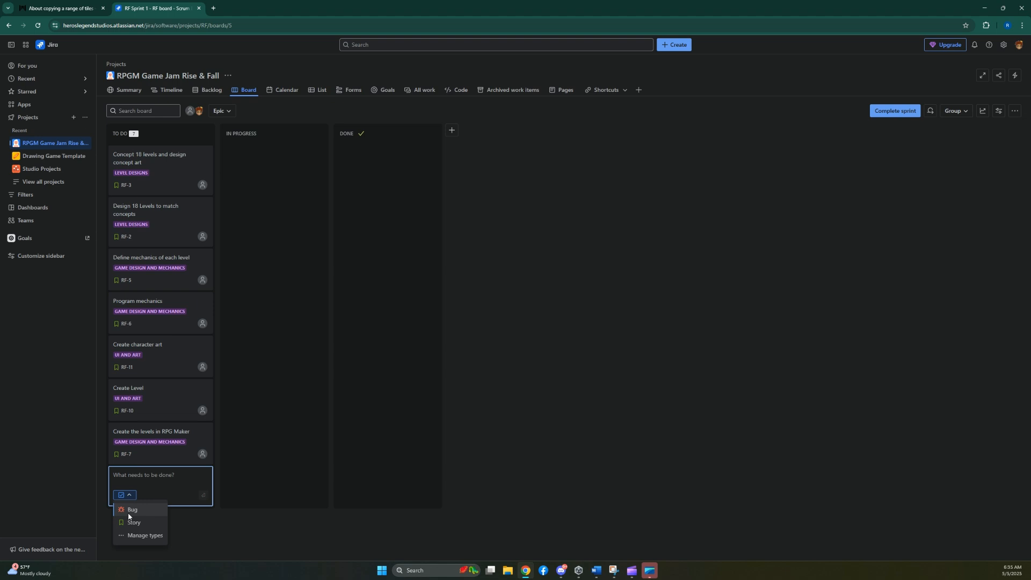
click(197, 523)
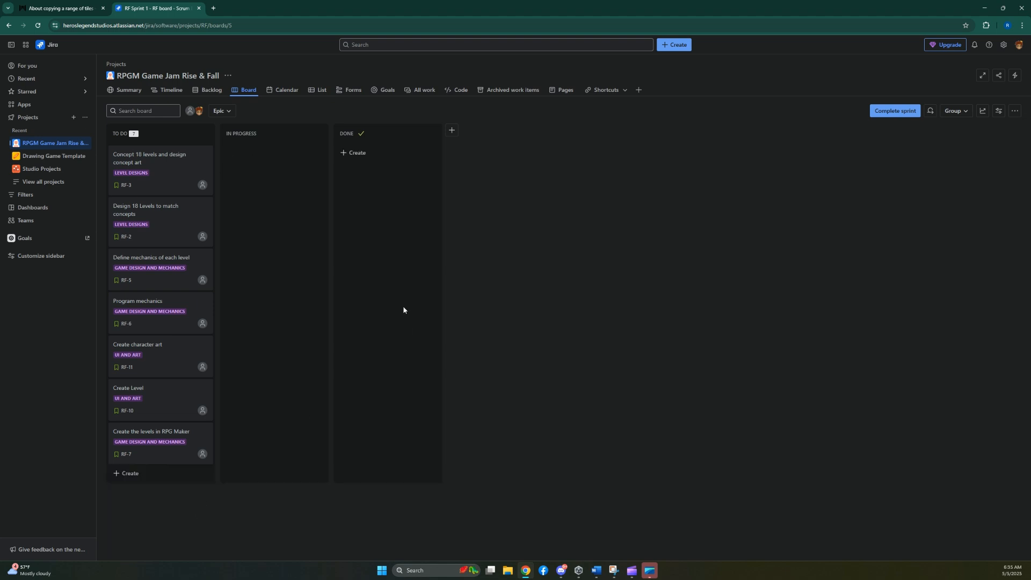